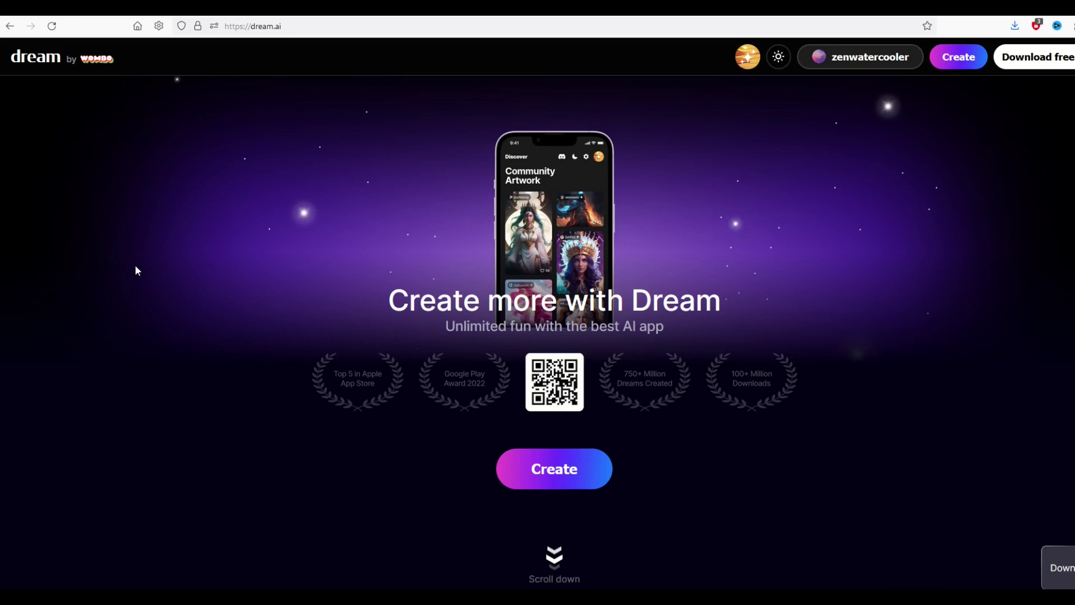
# Go to the Dream by Wombo Create page and enlarge the page view
pyautogui.scroll(-1, 213, 273)
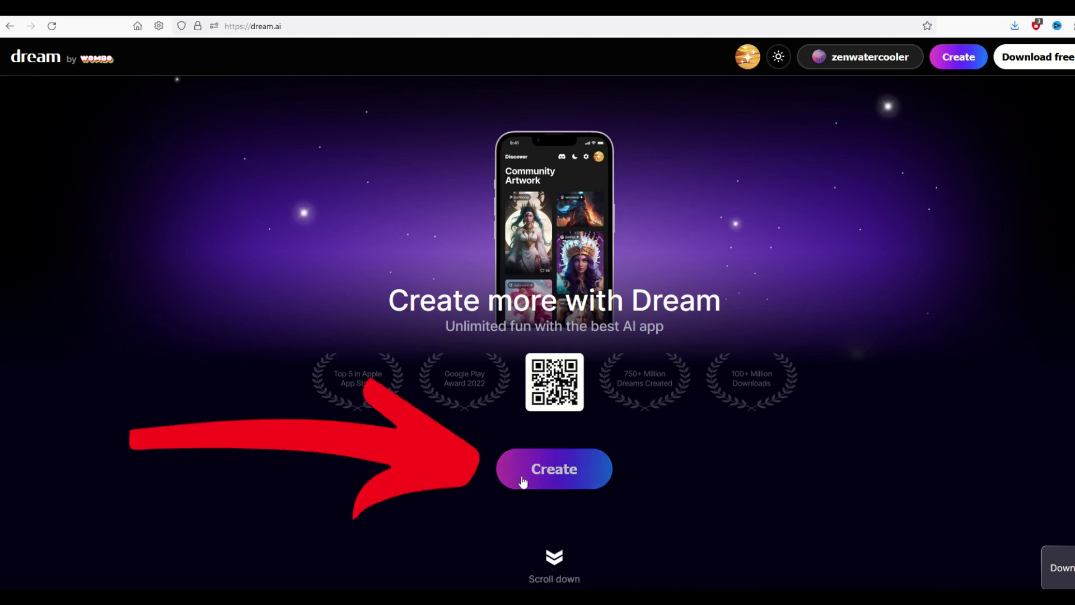
pyautogui.scroll(-5, 640, 310)
pyautogui.scroll(-15, 641, 316)
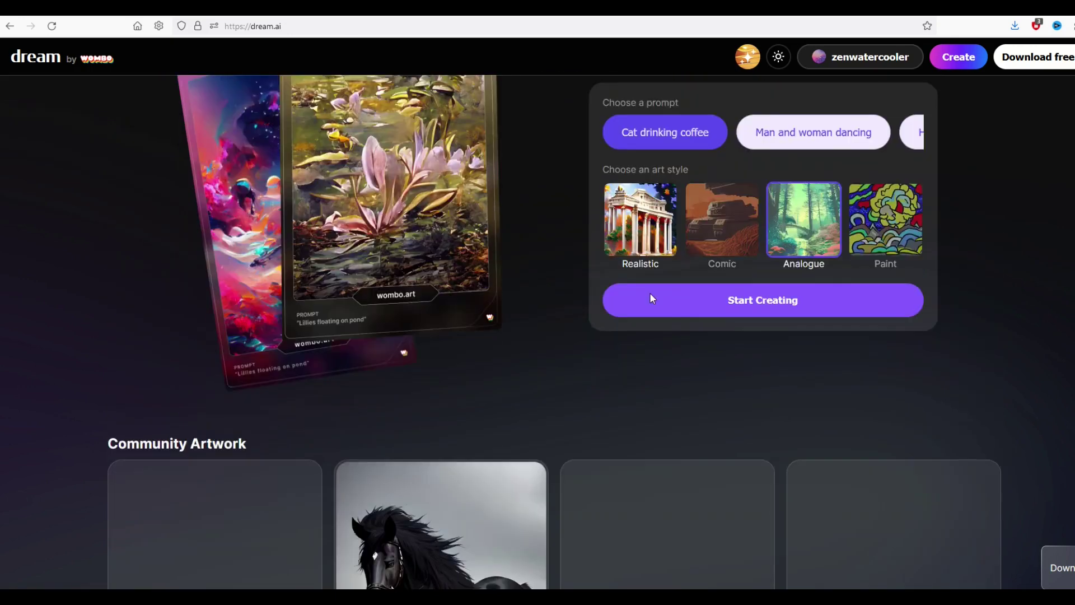
pyautogui.scroll(-3, 736, 227)
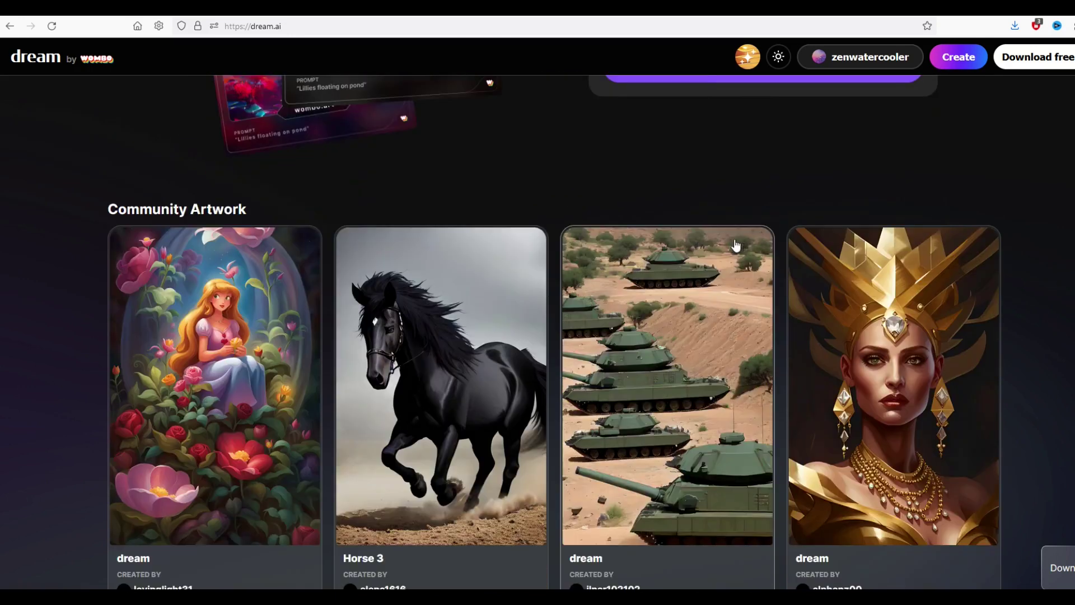
pyautogui.scroll(8, 729, 246)
pyautogui.scroll(10, 727, 246)
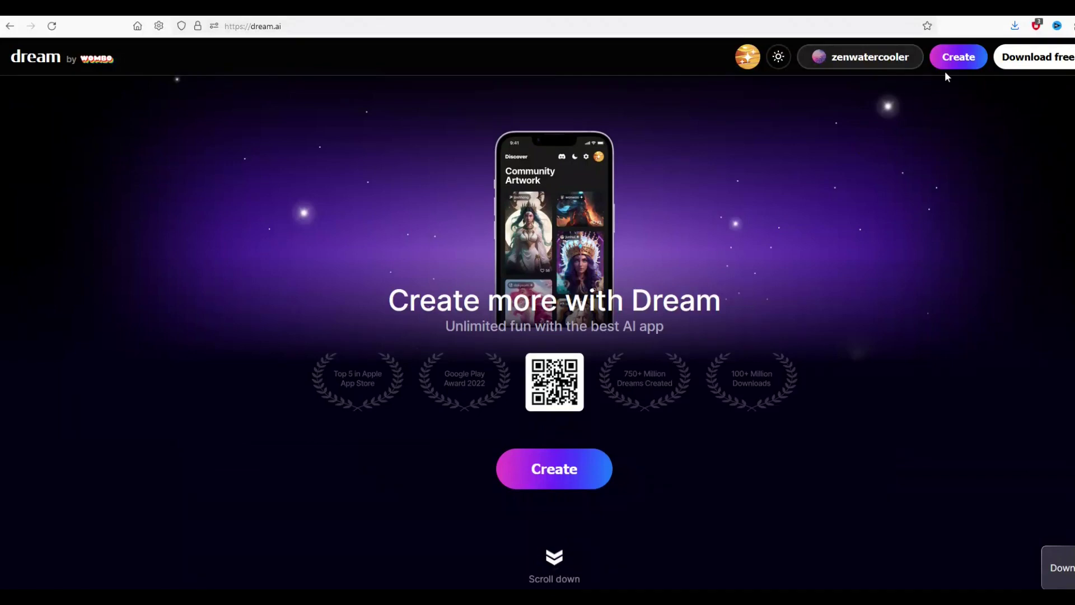
pyautogui.click(957, 59)
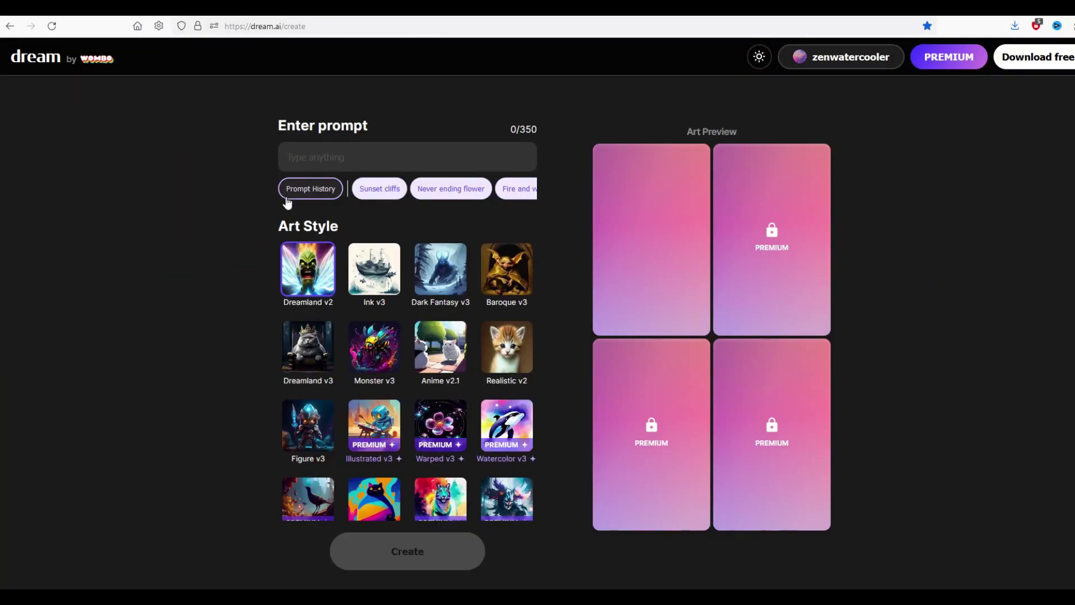
pyautogui.hotkey('ctrl', '+')
pyautogui.hotkey('ctrl', '+')
pyautogui.hotkey('ctrl', '+')
pyautogui.hotkey('ctrl', '+')
# Enter the prompt 'large sailboat on the ocean'
pyautogui.click(209, 191)
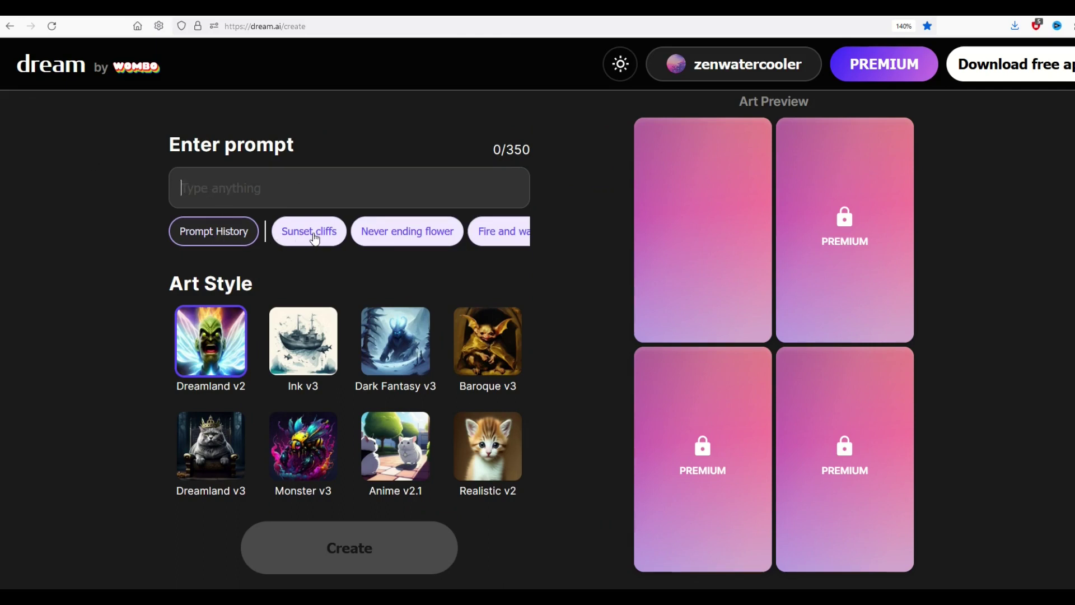
pyautogui.click(379, 239)
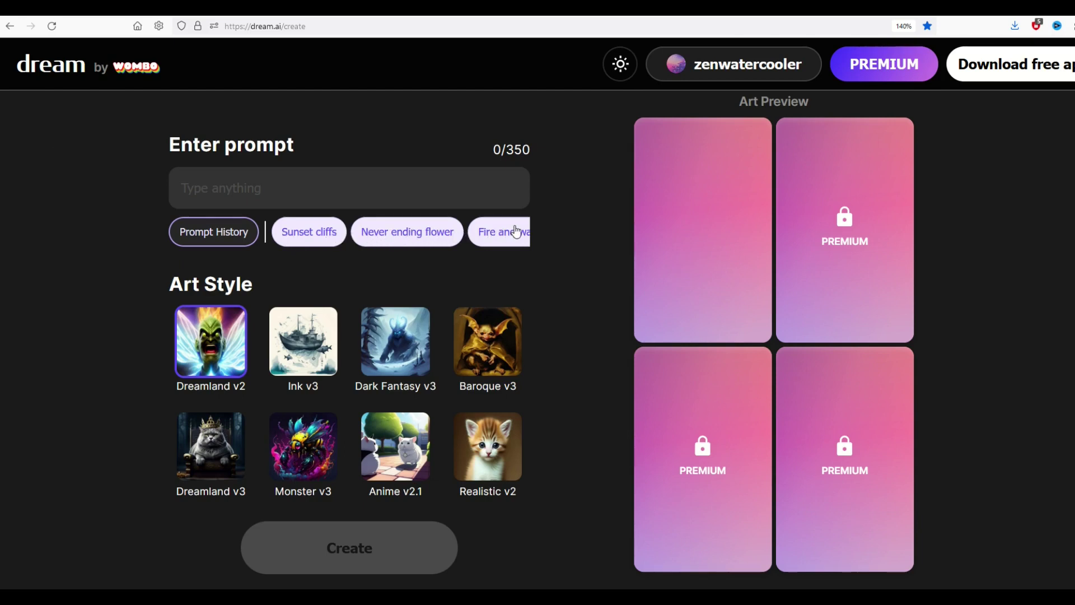
pyautogui.click(257, 192)
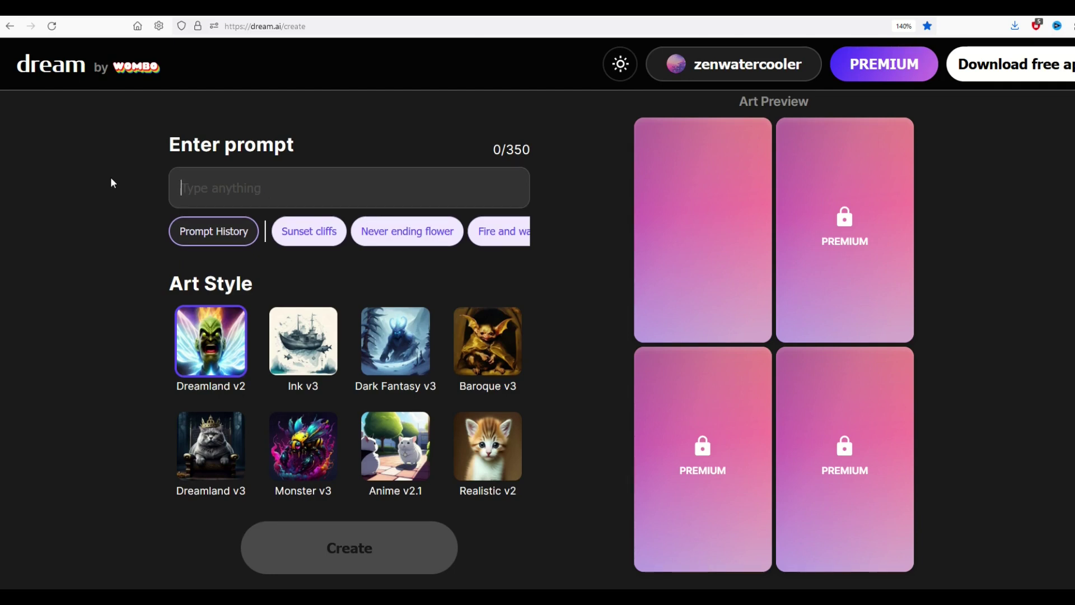
pyautogui.write('larg')
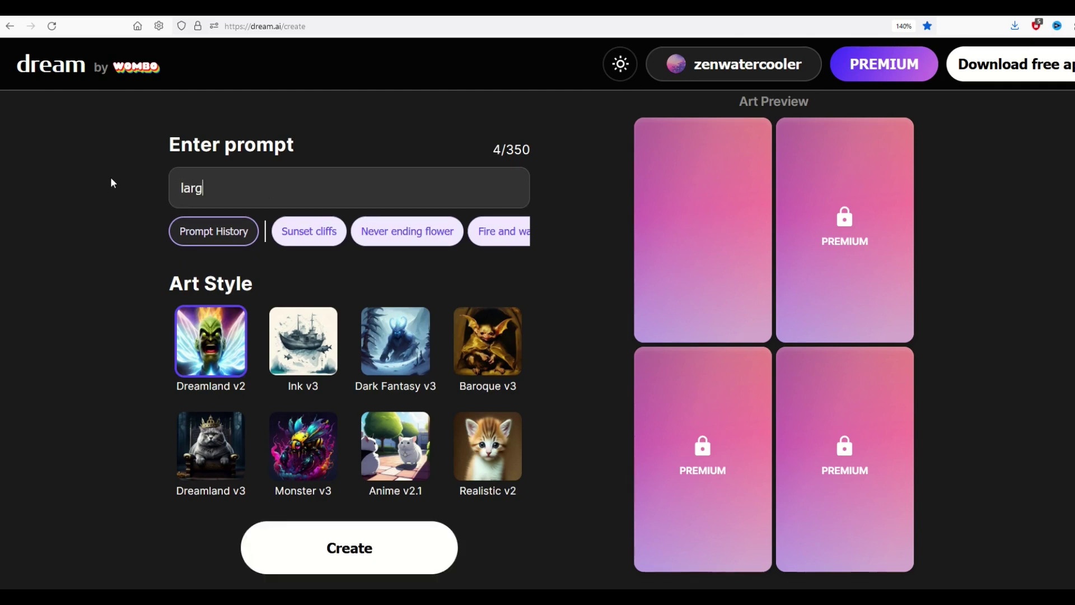
pyautogui.write('e sailboat o')
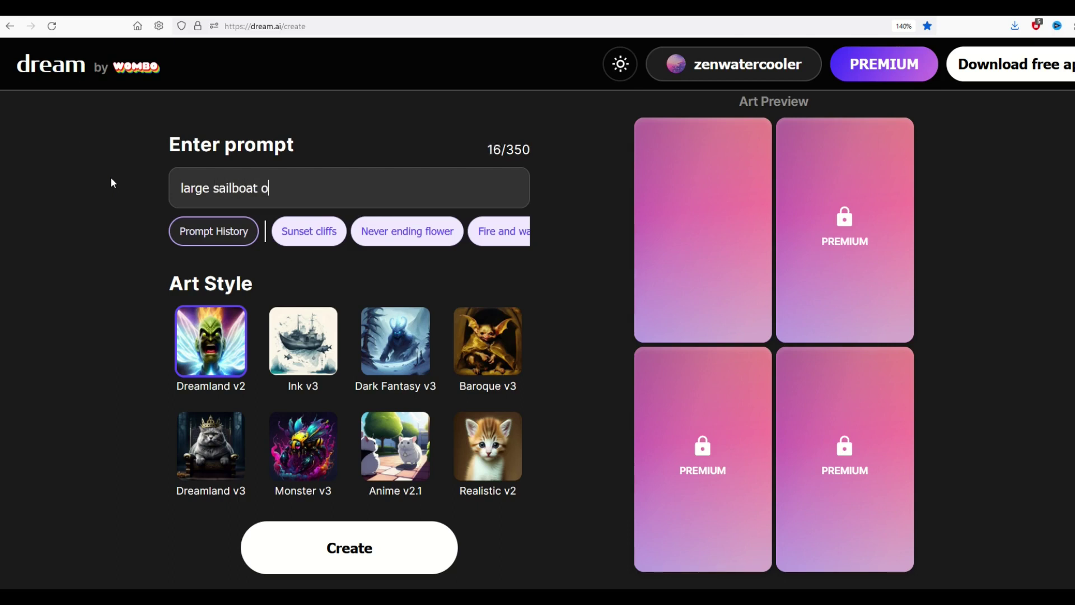
pyautogui.write('n the ocean')
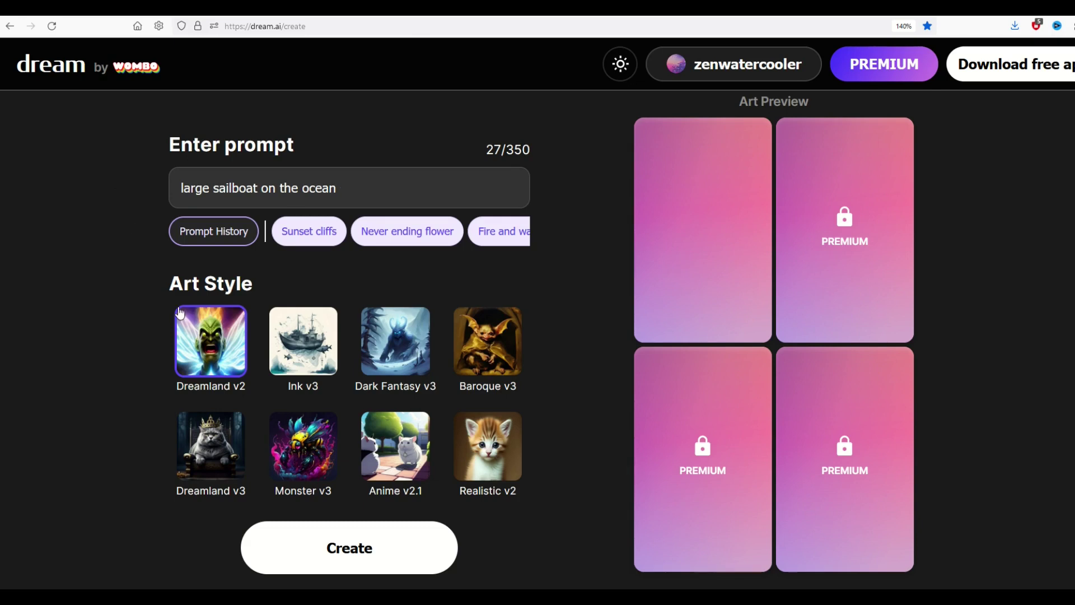
# Choose the Ink v3 art style
pyautogui.scroll(-2, 192, 284)
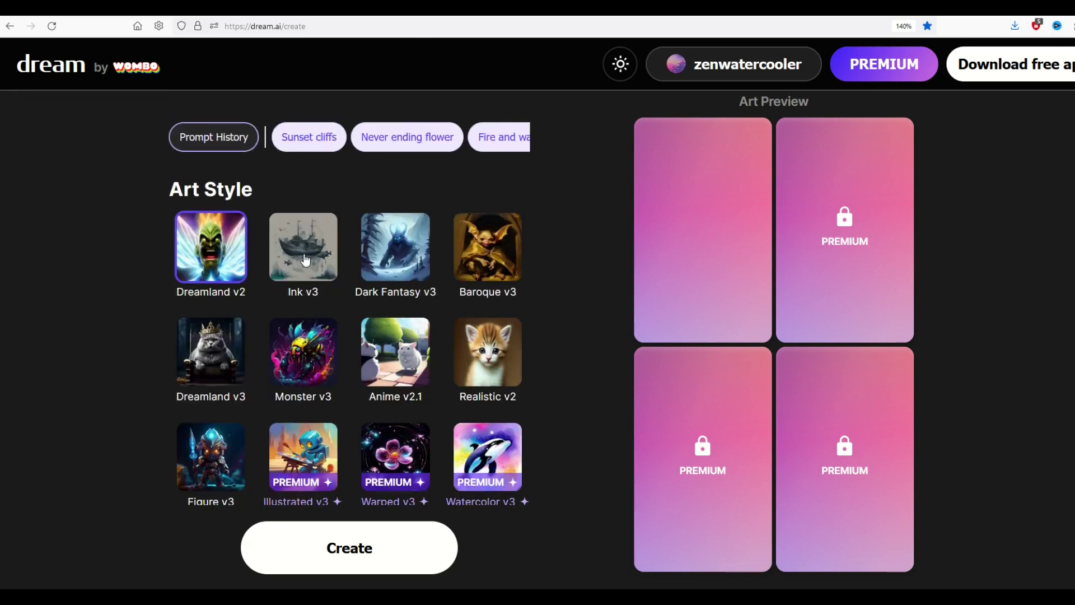
pyautogui.click(287, 255)
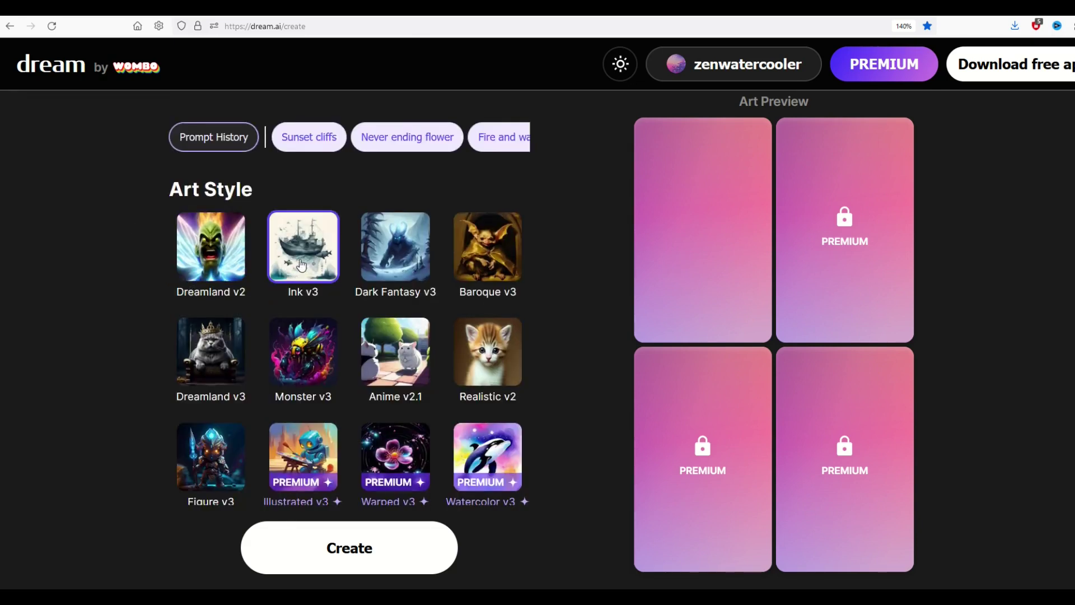
pyautogui.scroll(-4, 302, 265)
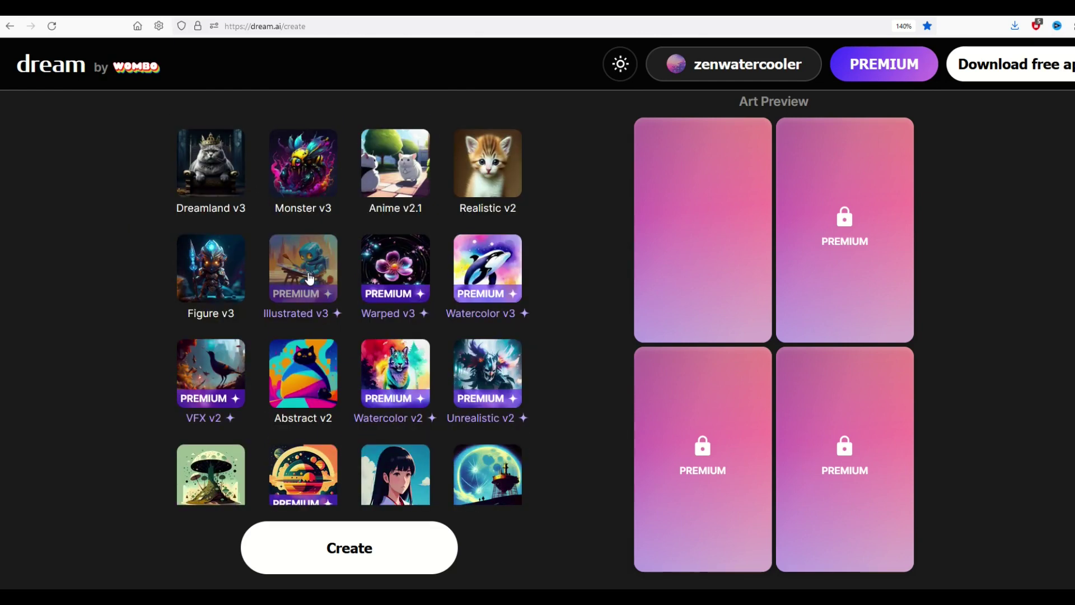
pyautogui.scroll(6, 375, 275)
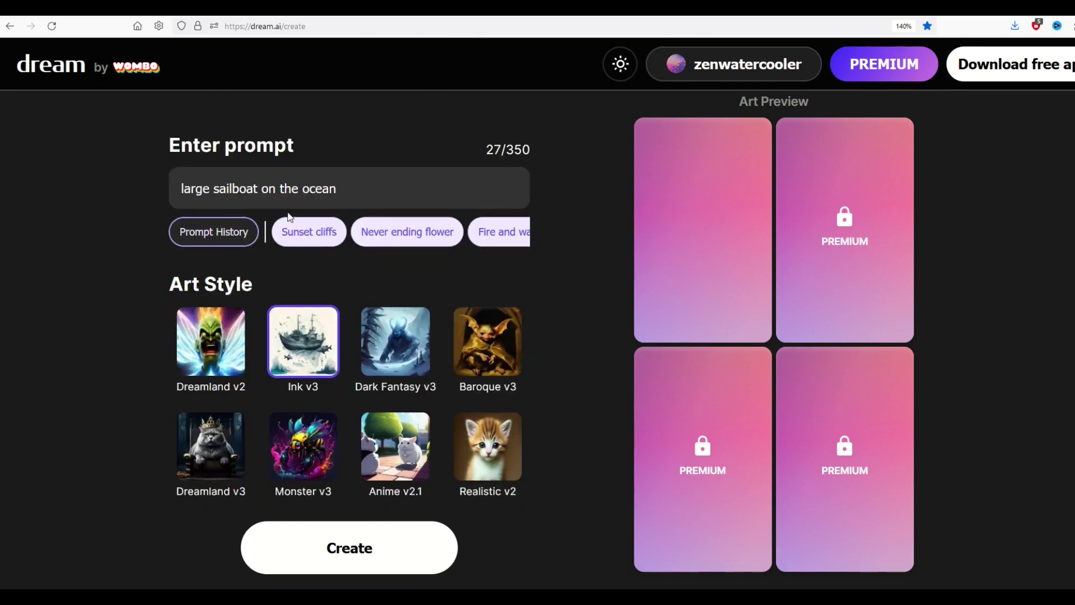
# Generate the sailboat image and view it enlarged in the preview
pyautogui.click(353, 528)
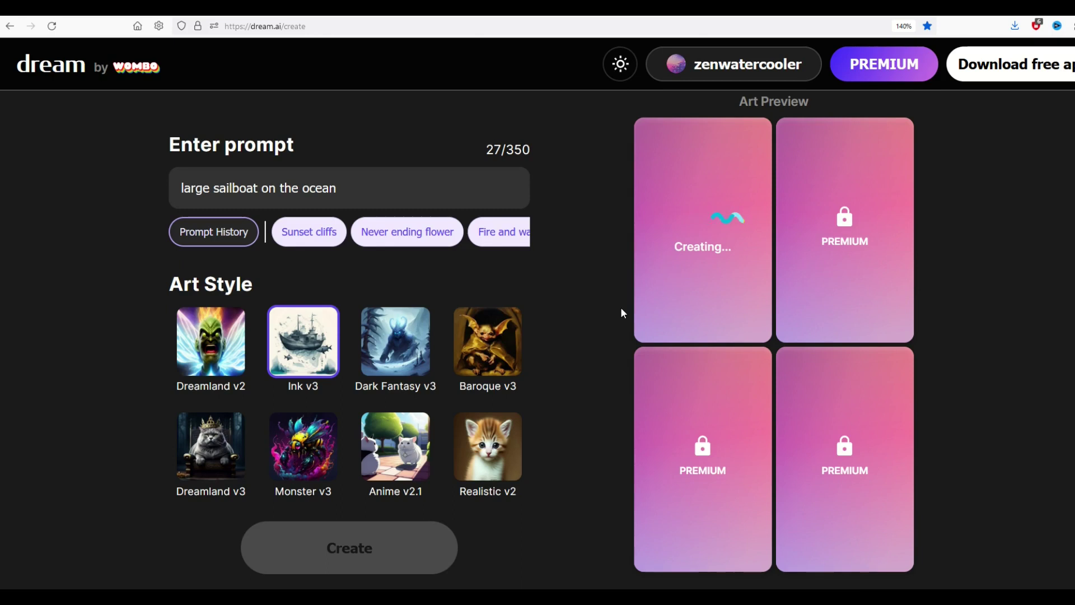
pyautogui.click(753, 267)
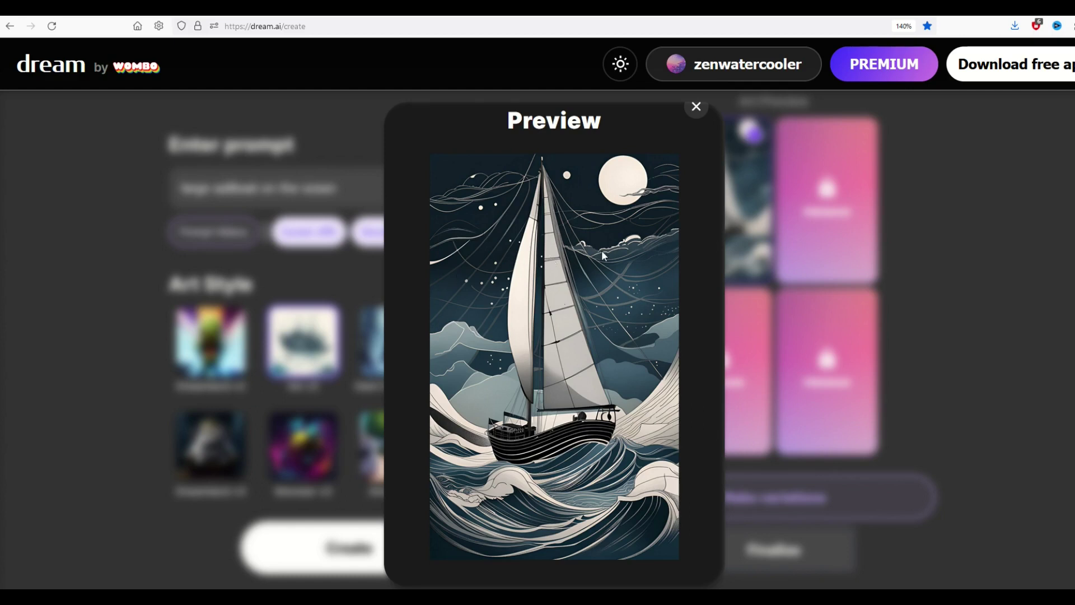
pyautogui.click(697, 107)
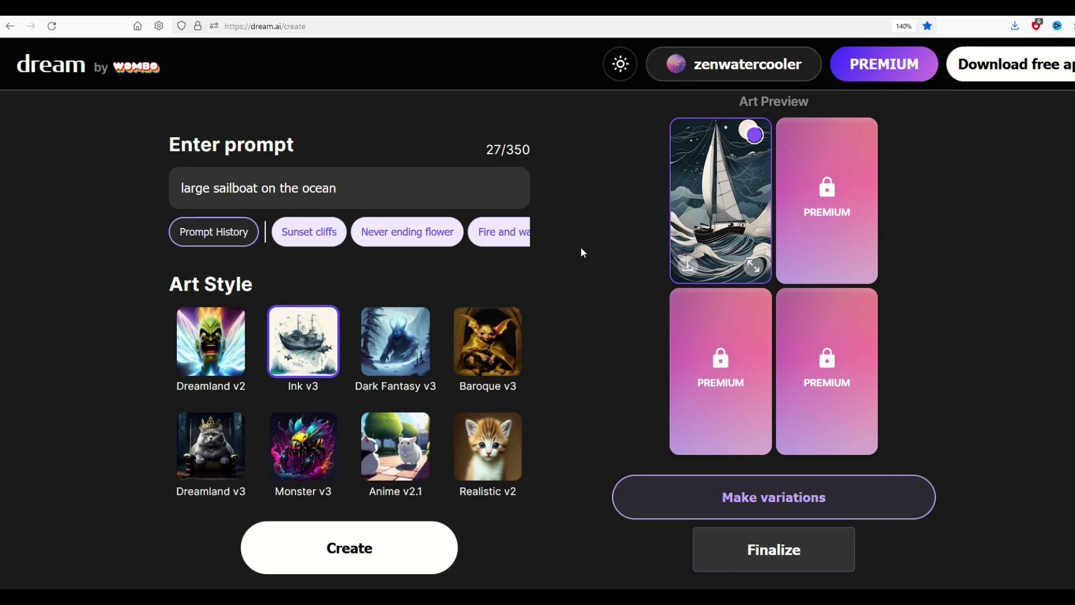
pyautogui.click(748, 268)
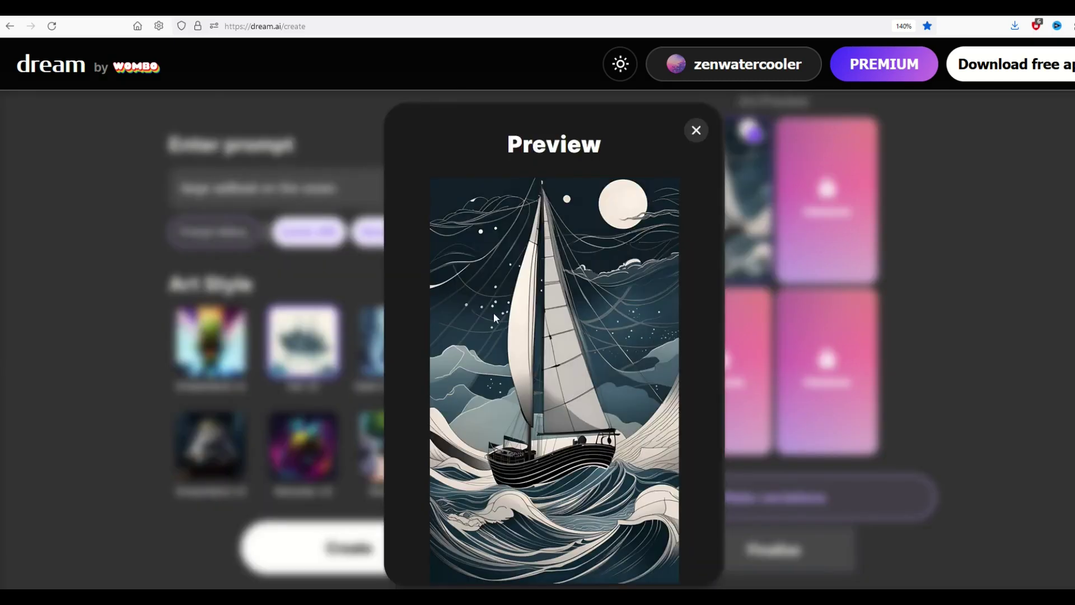
pyautogui.scroll(-1, 534, 337)
pyautogui.click(697, 107)
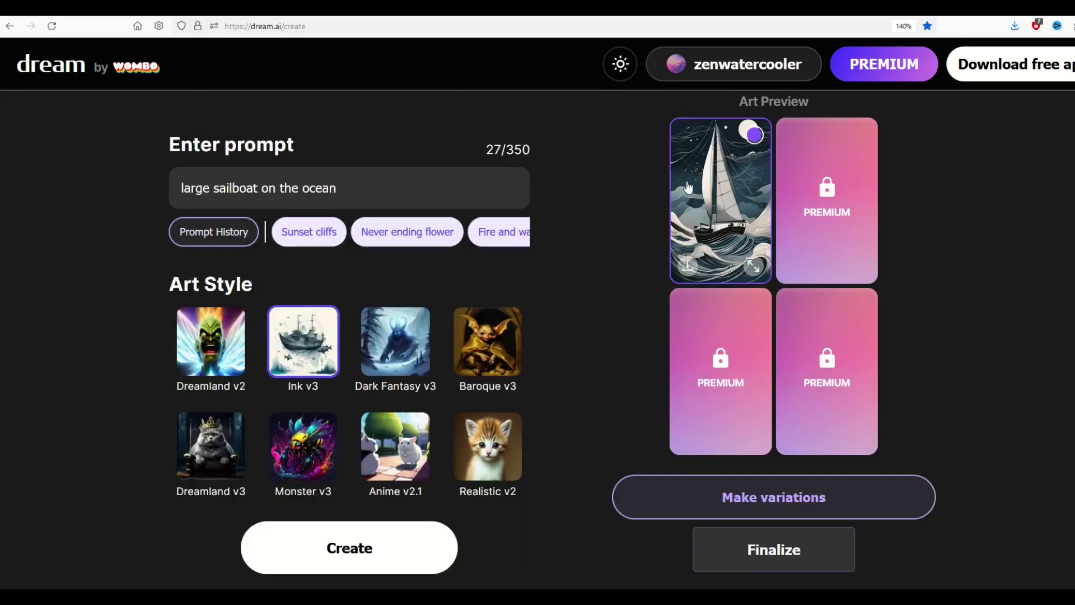
# Download the sailboat image as dream_TradingCard.jpg and dismiss the download prompt
pyautogui.click(689, 267)
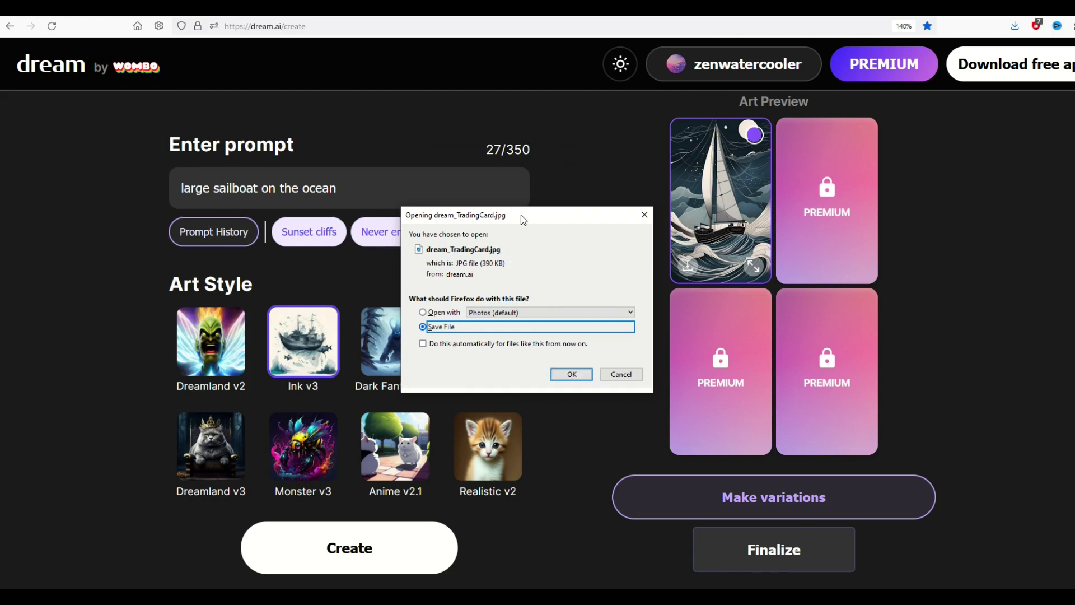
pyautogui.moveTo(521, 215); pyautogui.dragTo(515, 226)
pyautogui.click(562, 227)
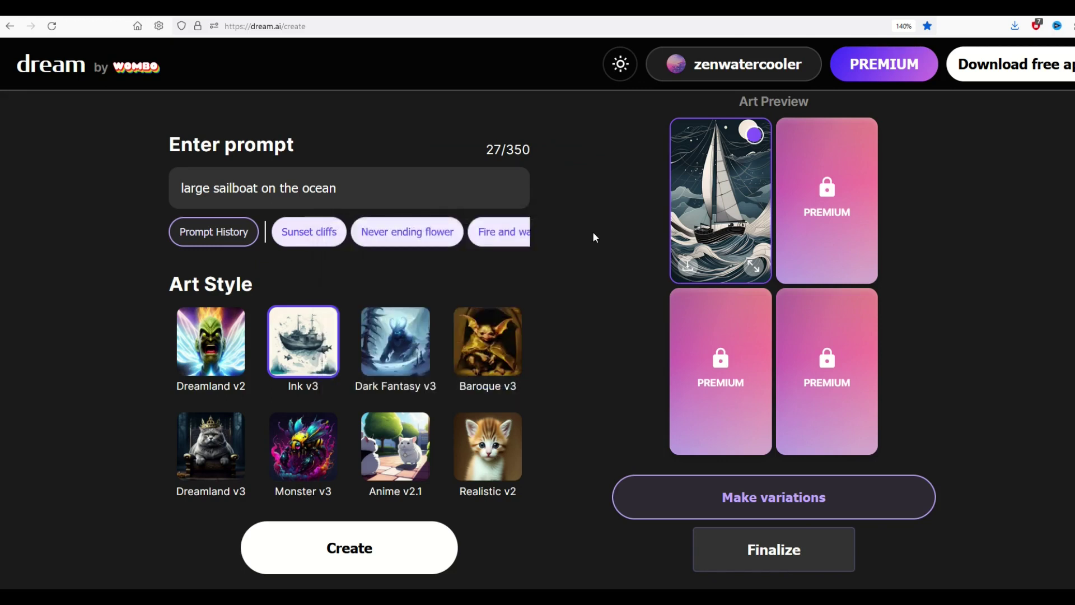
# Regenerate the ship in the Dark Fantasy v3 style and view it enlarged
pyautogui.scroll(-3, 369, 331)
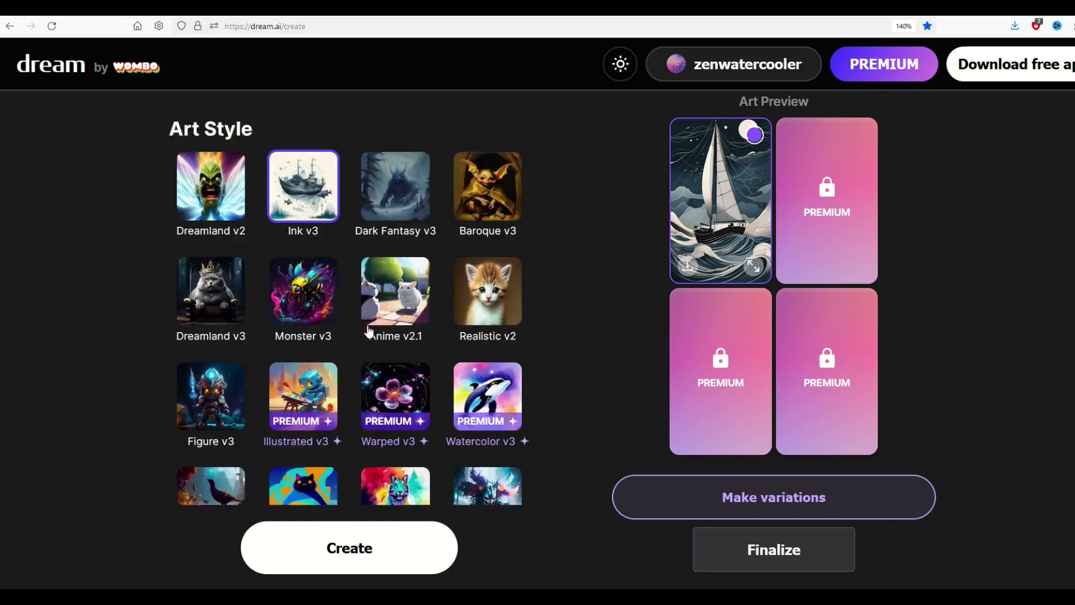
pyautogui.scroll(-8, 369, 332)
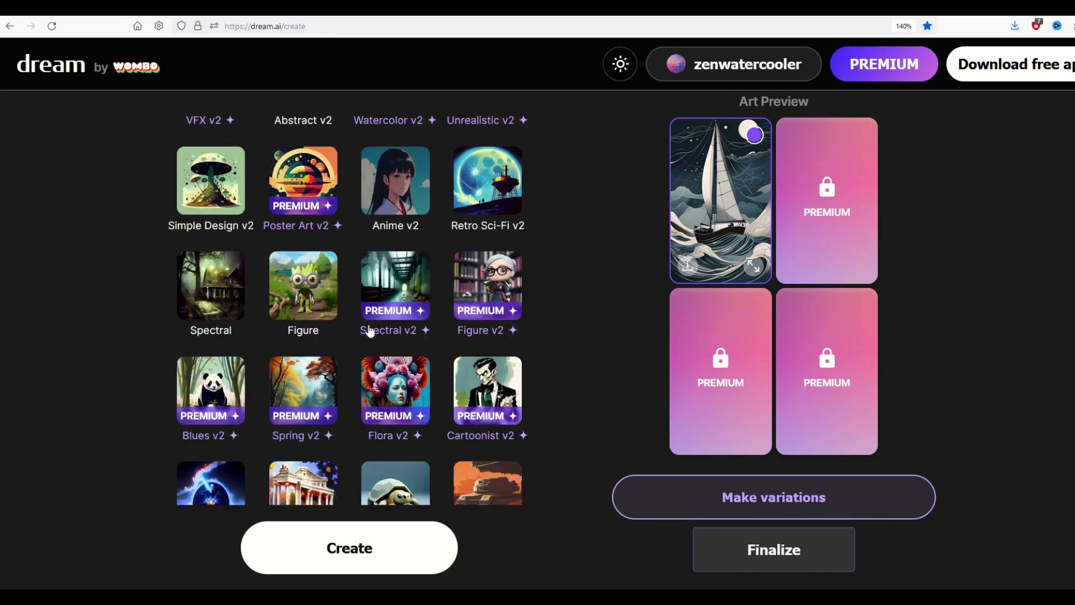
pyautogui.scroll(12, 337, 292)
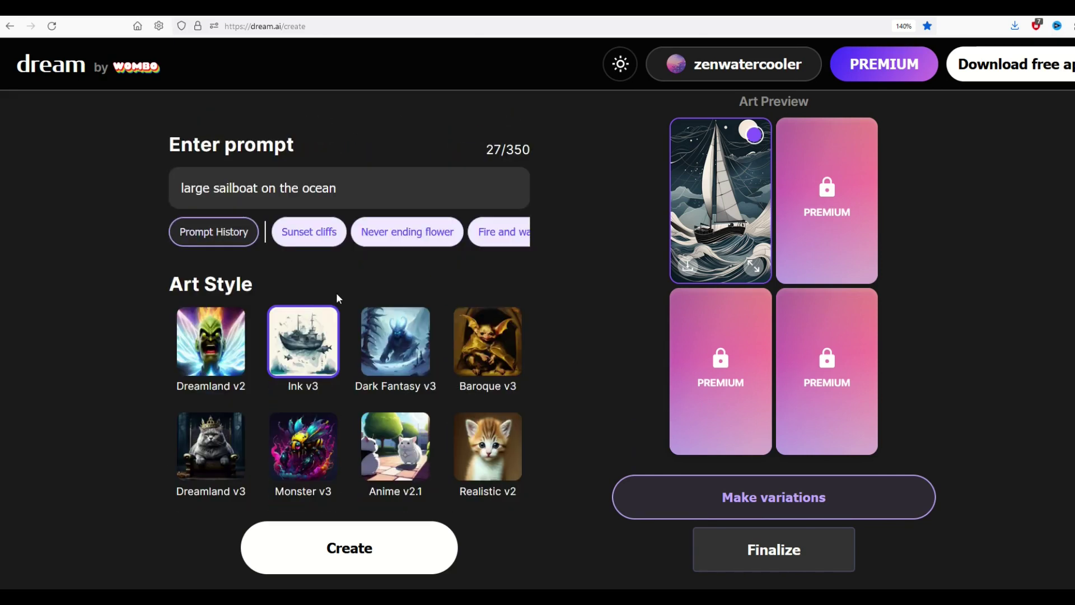
pyautogui.scroll(-2, 260, 264)
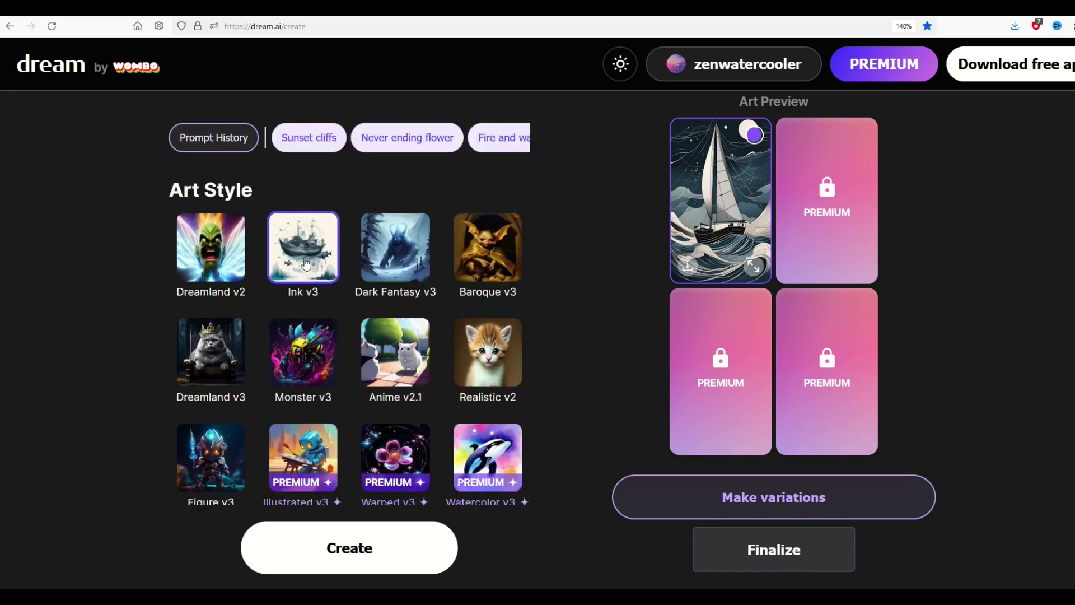
pyautogui.click(417, 269)
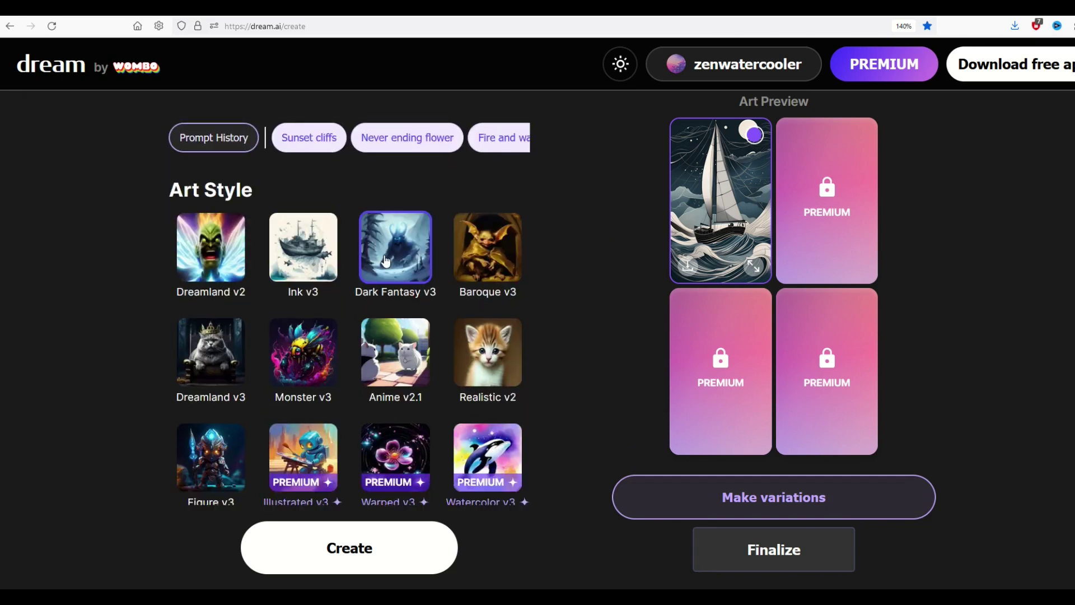
pyautogui.click(373, 526)
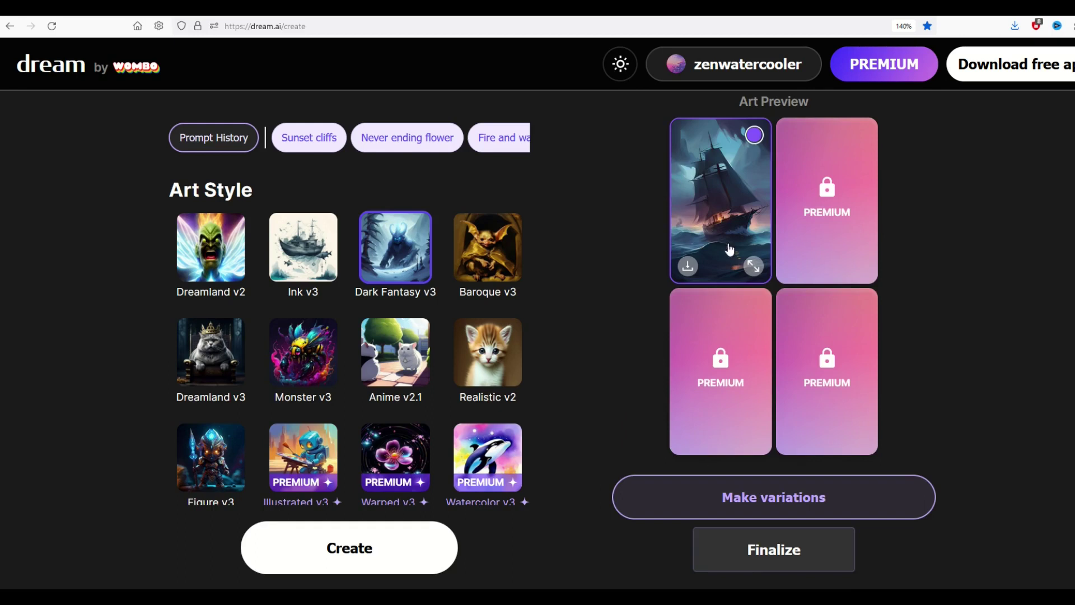
pyautogui.click(754, 267)
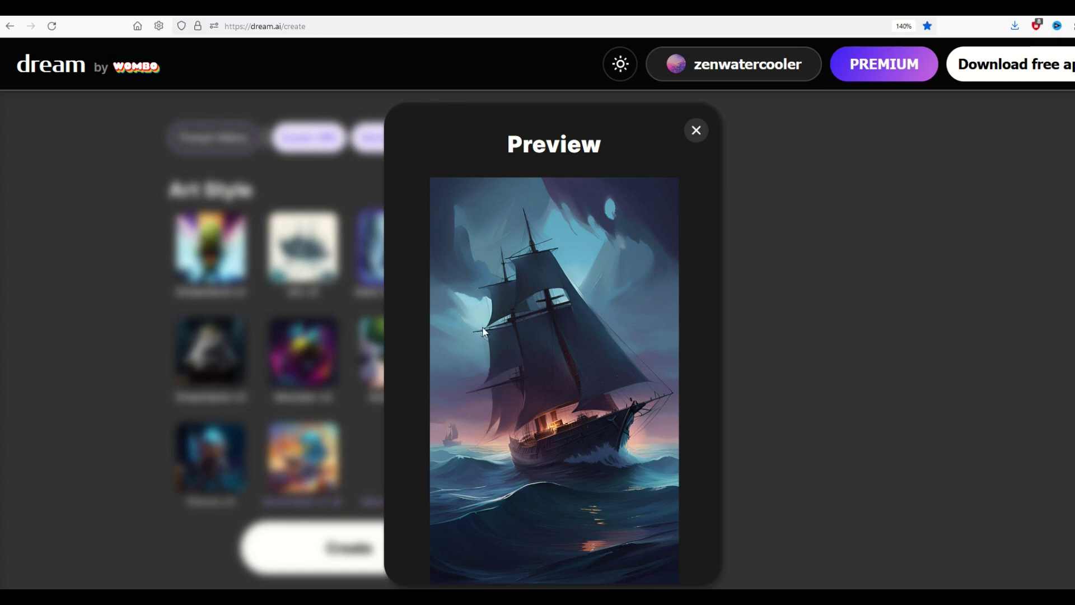
pyautogui.scroll(-1, 544, 351)
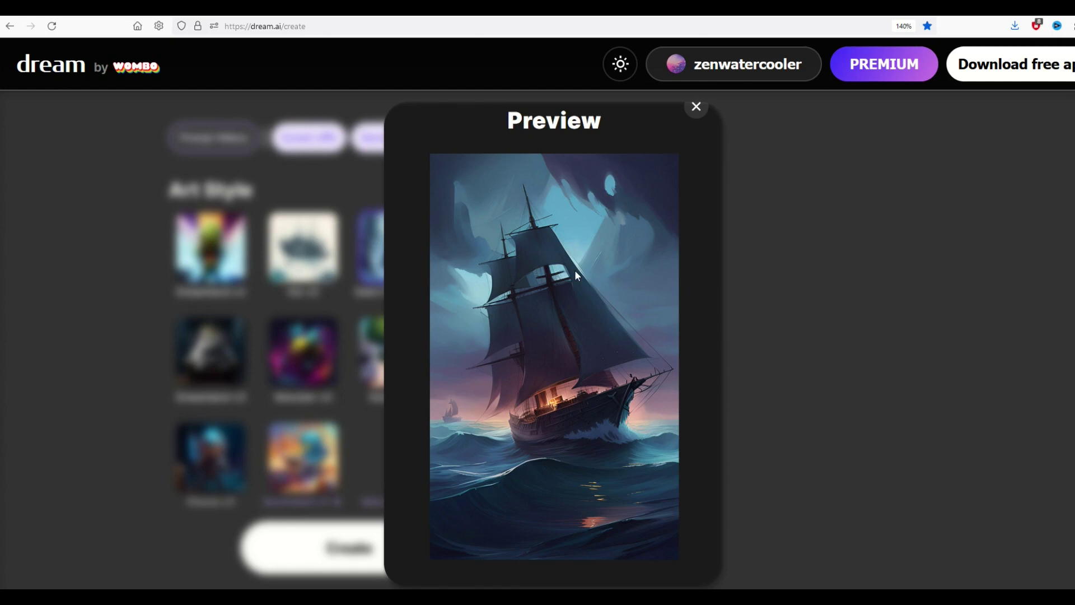
pyautogui.click(688, 108)
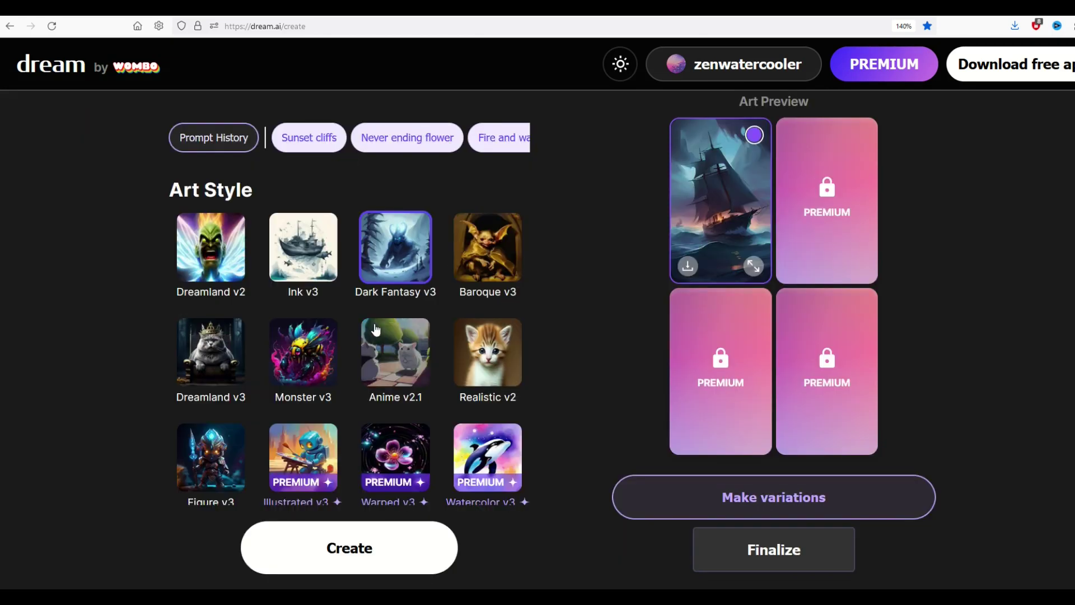
# Regenerate the ship in the Ink v2 style and view the result enlarged
pyautogui.scroll(-3, 374, 322)
pyautogui.scroll(-6, 344, 320)
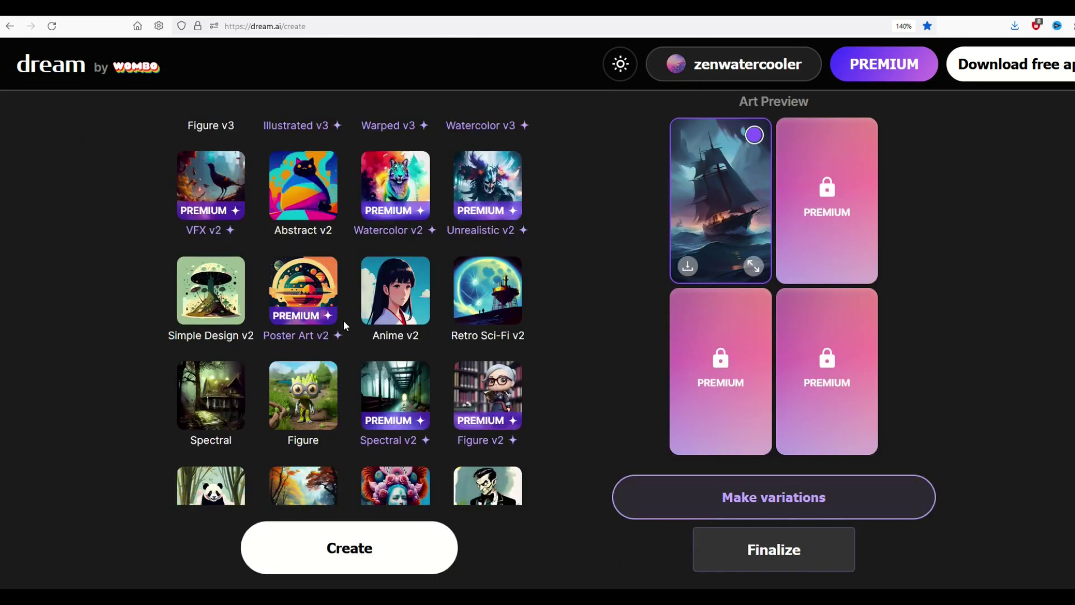
pyautogui.scroll(-8, 343, 321)
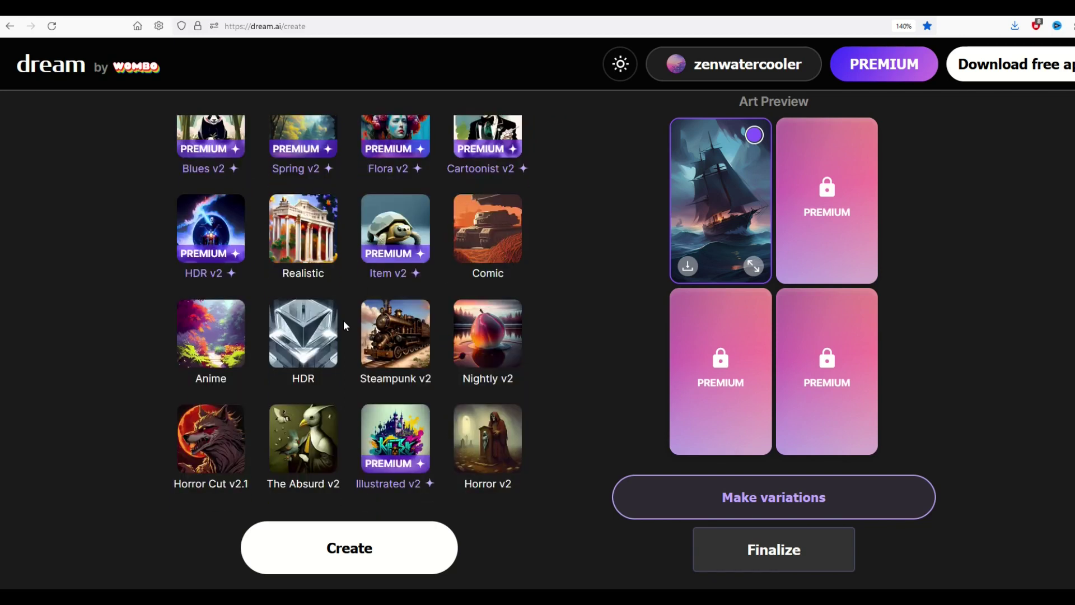
pyautogui.scroll(-2, 344, 320)
pyautogui.click(181, 300)
pyautogui.click(358, 563)
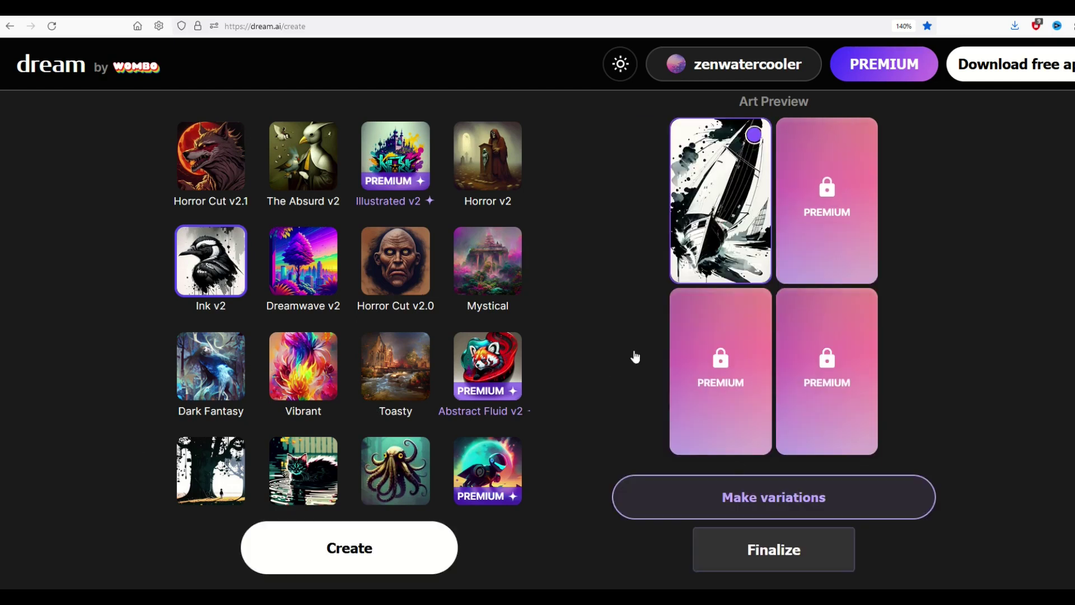
pyautogui.click(742, 272)
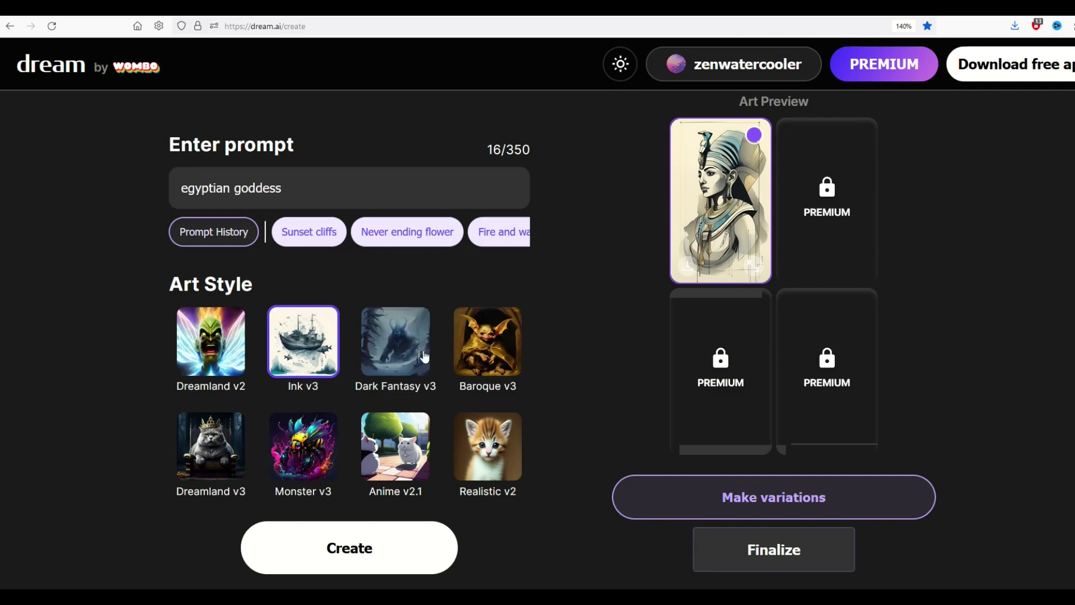
# Preview the Ink v3 Egyptian goddess image, then download it as dream_TradingCard.jpg
pyautogui.click(755, 269)
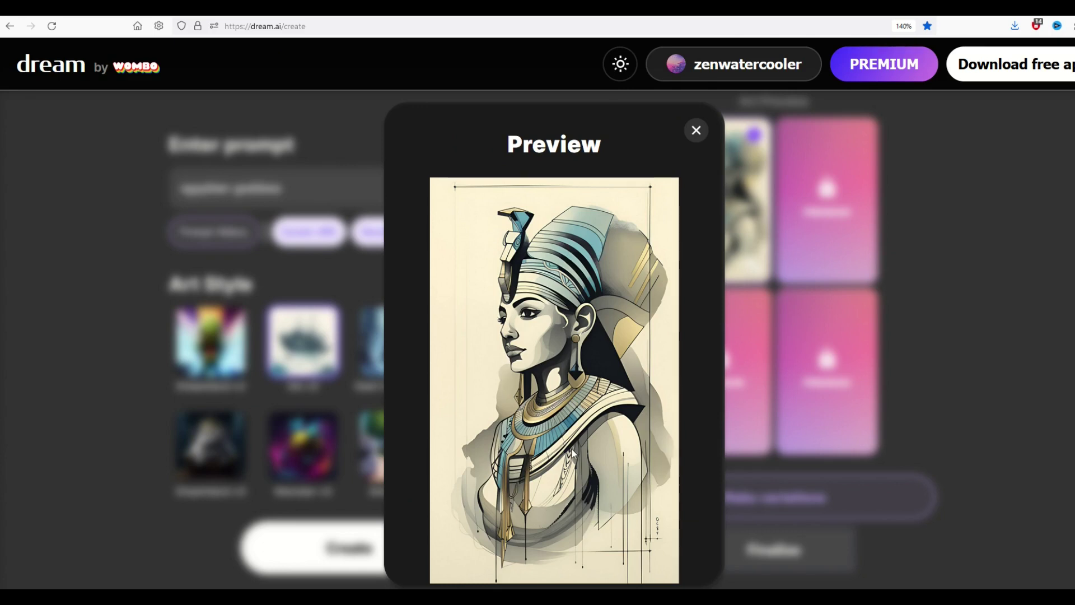
pyautogui.click(694, 132)
pyautogui.click(688, 268)
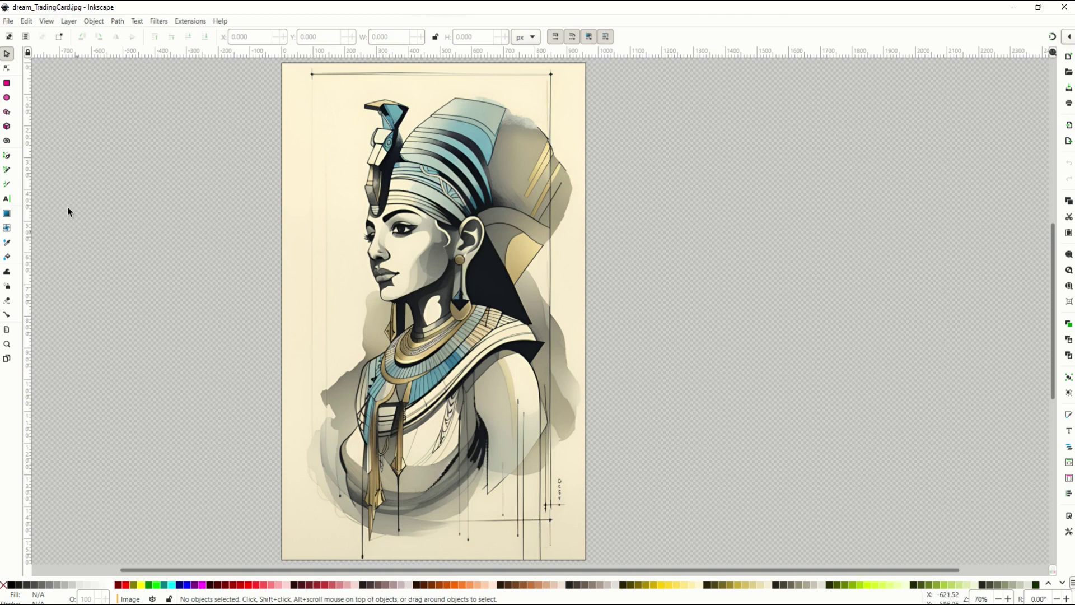
# Select the goddess image and preview it in Path > Trace Bitmap
pyautogui.click(394, 203)
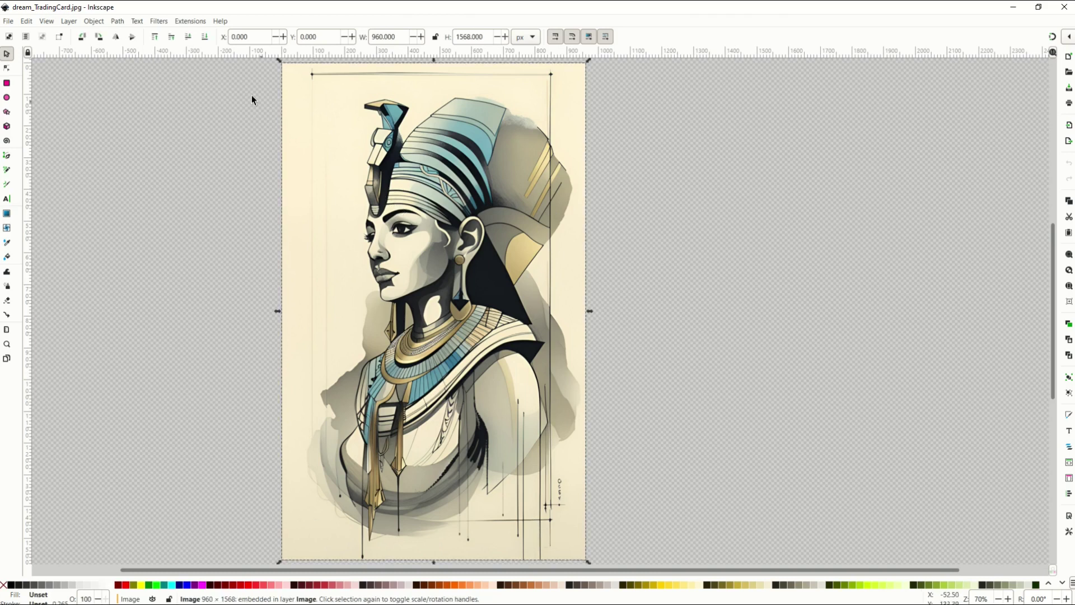
pyautogui.click(120, 23)
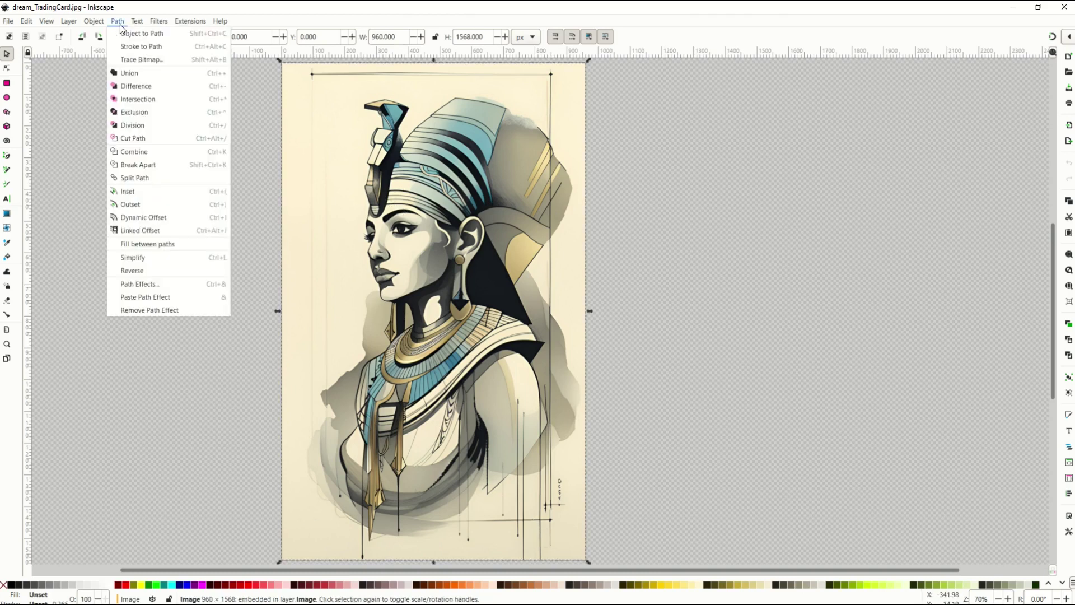
pyautogui.click(125, 59)
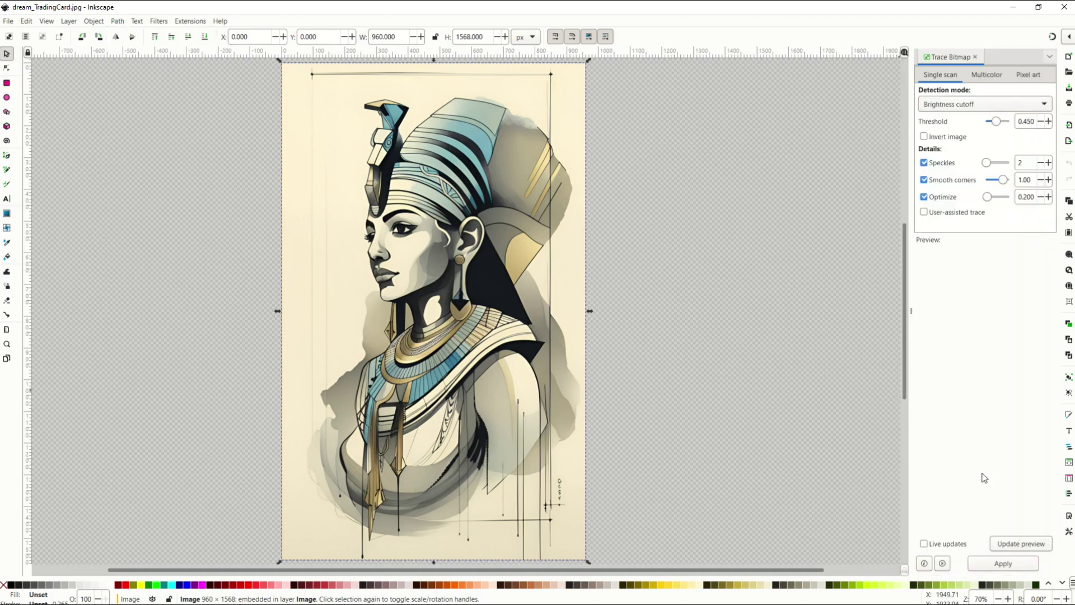
pyautogui.click(1010, 544)
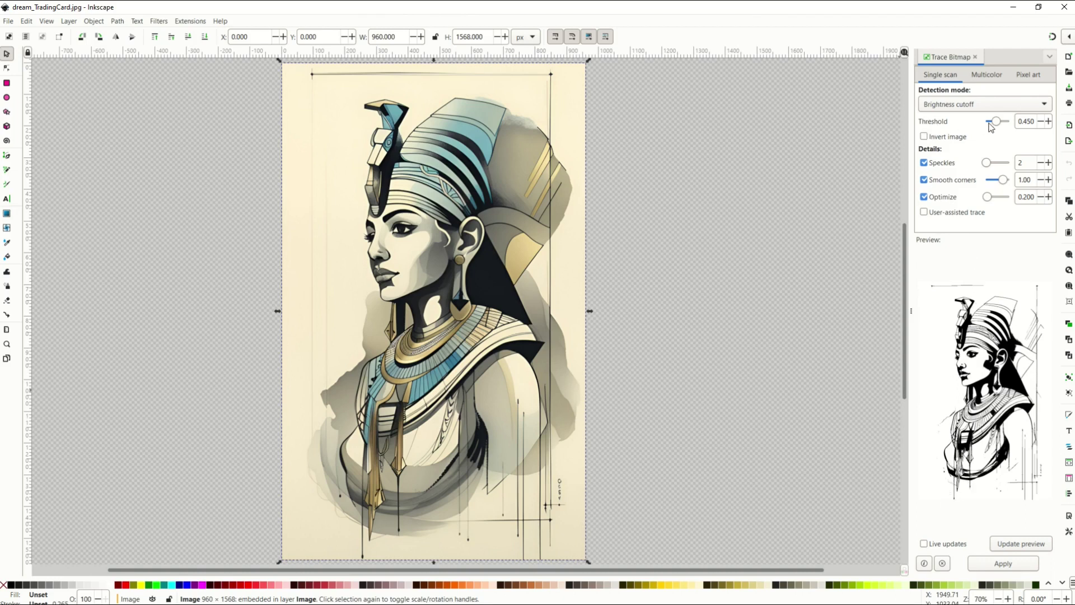
# Test thresholds 1.000, 0.896, 0.000 and 0.188, settling on 0.408
pyautogui.moveTo(994, 120); pyautogui.dragTo(1013, 122)
pyautogui.click(1003, 546)
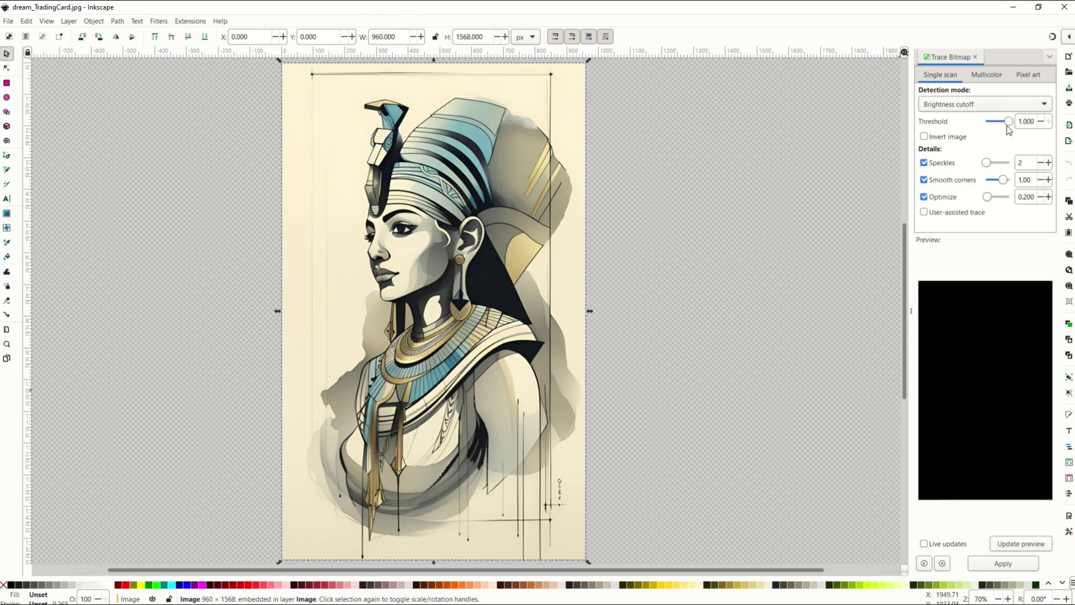
pyautogui.moveTo(1008, 123); pyautogui.dragTo(1005, 124)
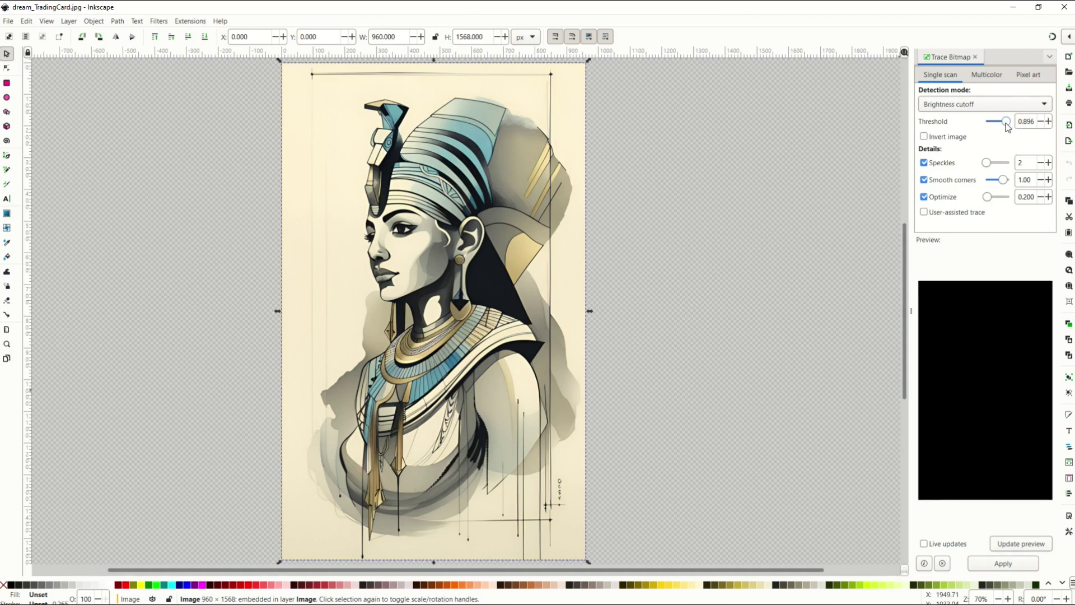
pyautogui.click(1011, 547)
pyautogui.moveTo(1006, 122); pyautogui.dragTo(981, 127)
pyautogui.click(1014, 542)
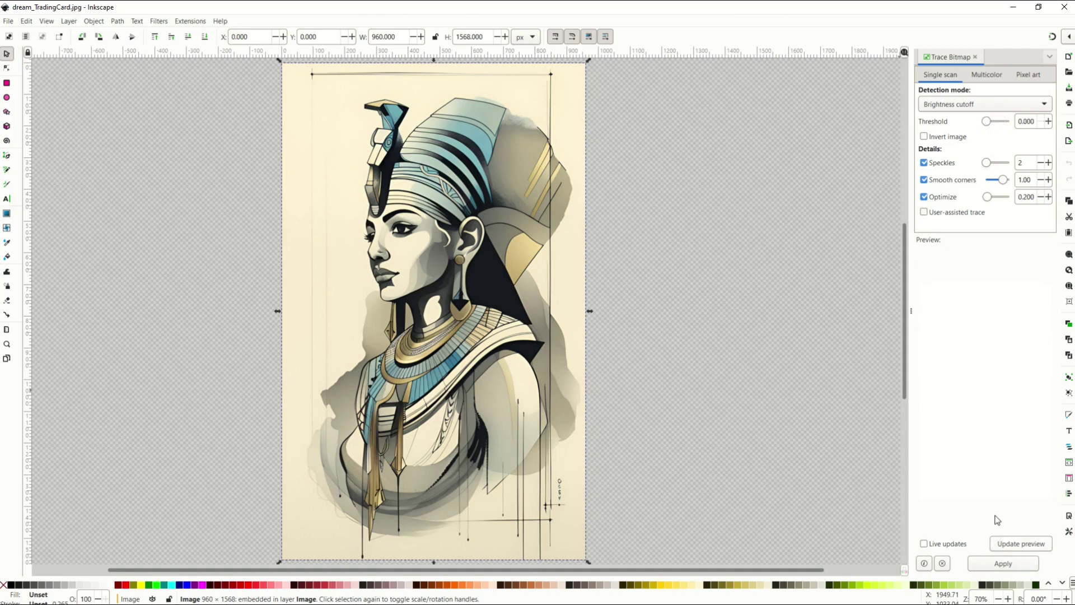
pyautogui.moveTo(988, 130); pyautogui.dragTo(993, 130)
pyautogui.click(1021, 543)
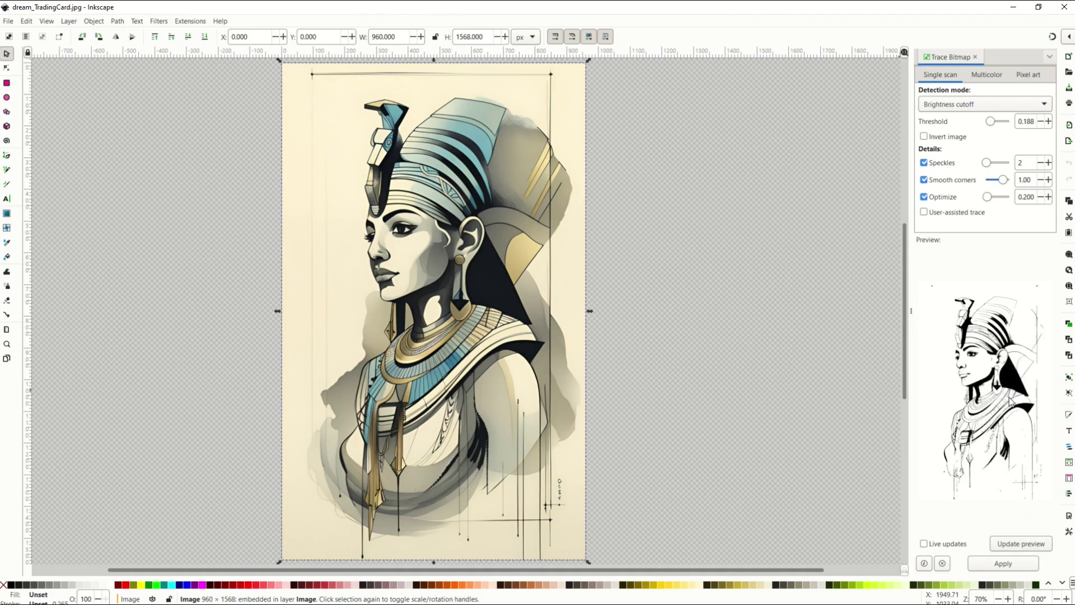
pyautogui.scroll(20, 1025, 122)
pyautogui.click(1005, 547)
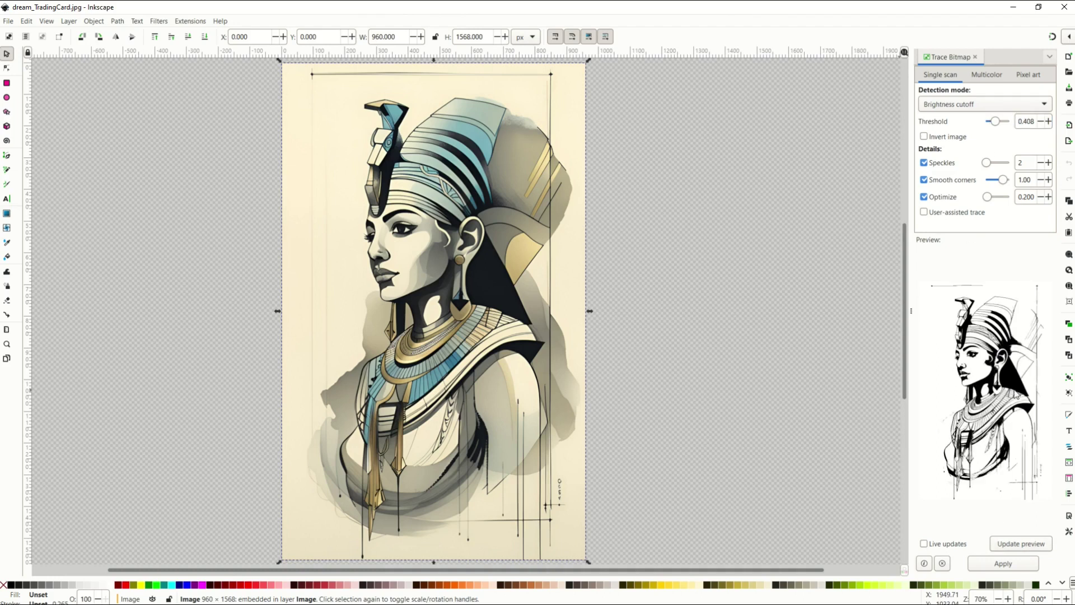
# Apply the trace, delete the original colour image, and move the trace onto the page
pyautogui.click(996, 564)
pyautogui.moveTo(426, 300); pyautogui.dragTo(114, 301)
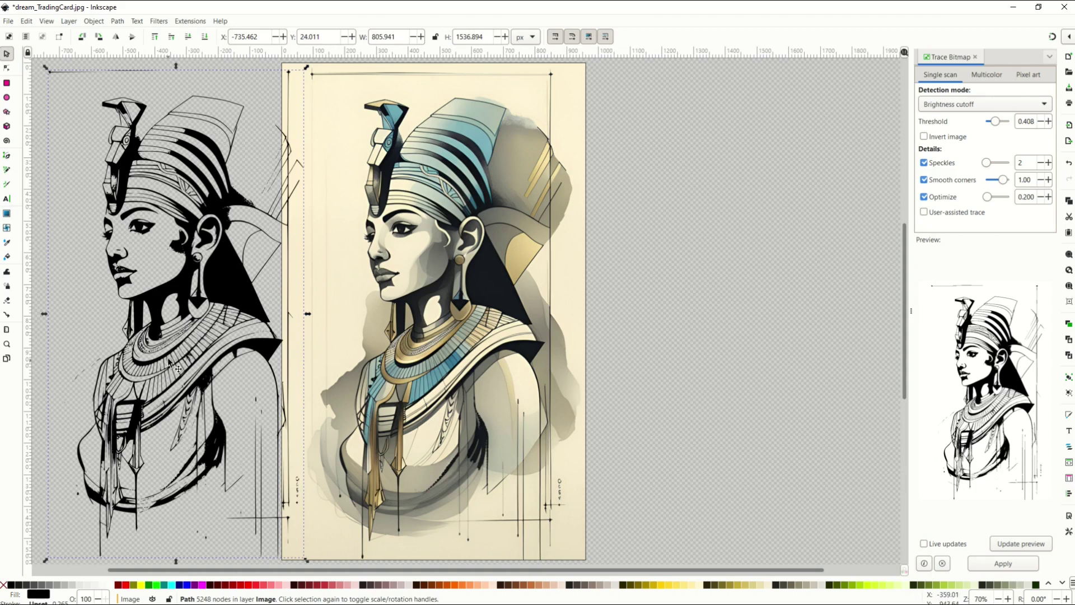
pyautogui.click(423, 261)
pyautogui.press('Delete')
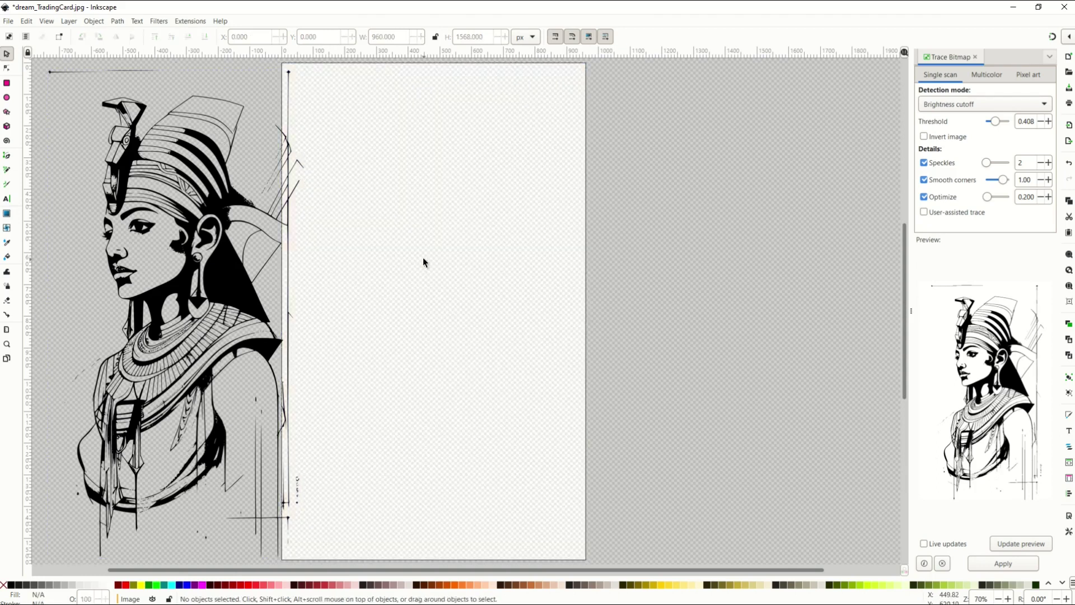
pyautogui.moveTo(212, 283)
pyautogui.mouseDown()
pyautogui.moveTo(470, 274)
pyautogui.moveTo(456, 279)
pyautogui.mouseUp()
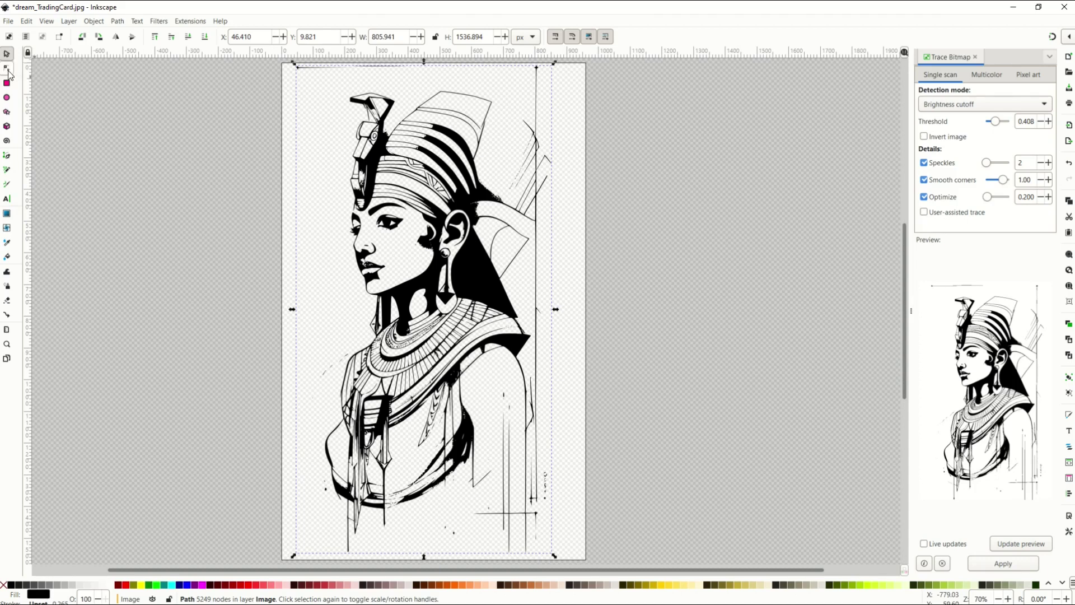
pyautogui.click(8, 68)
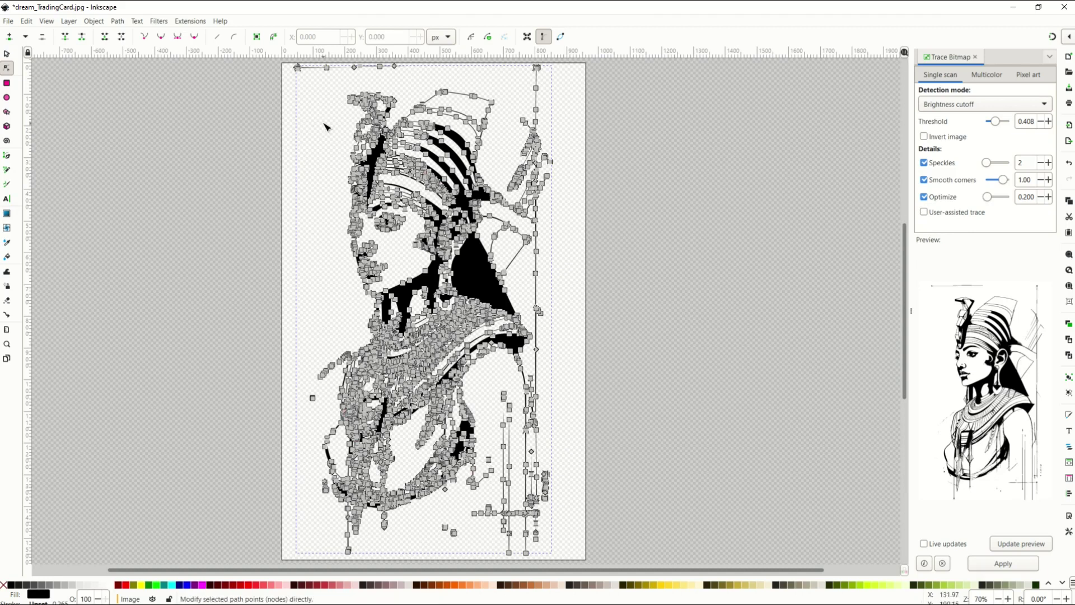
# Delete the trace's top border line and the stray lines right of the headdress
pyautogui.keyDown('ctrl'); pyautogui.scroll(2, 320, 131); pyautogui.keyUp('ctrl')
pyautogui.scroll(5, 317, 135)
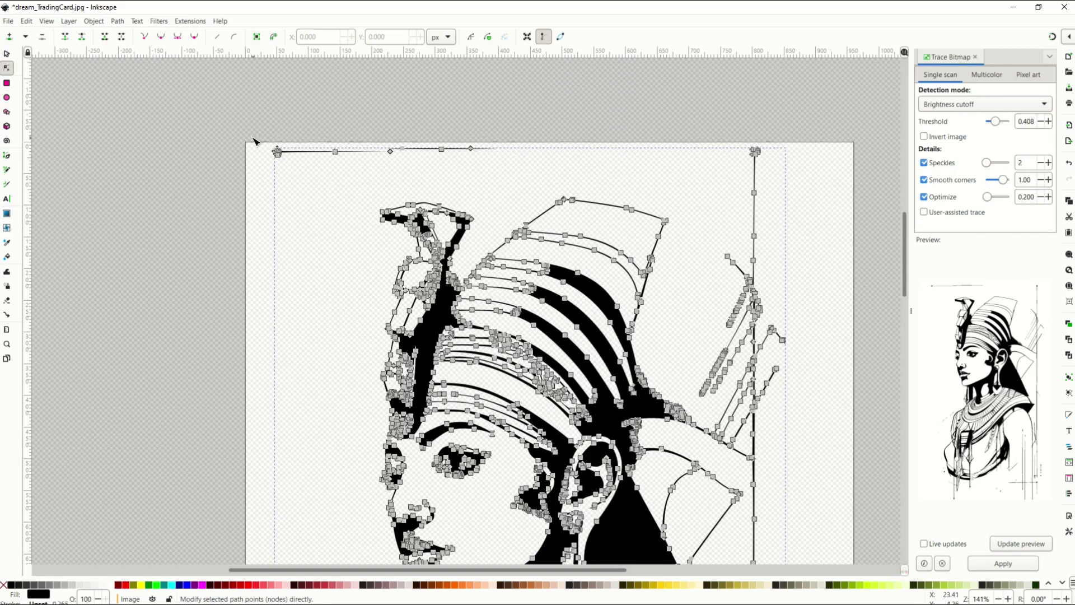
pyautogui.moveTo(242, 131); pyautogui.dragTo(538, 177)
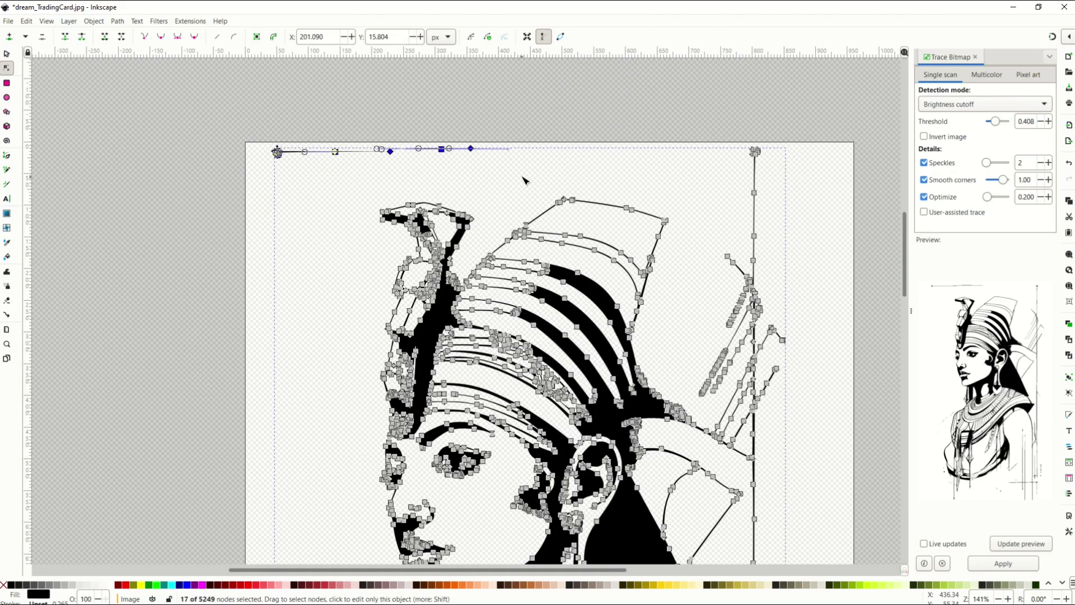
pyautogui.press('Delete')
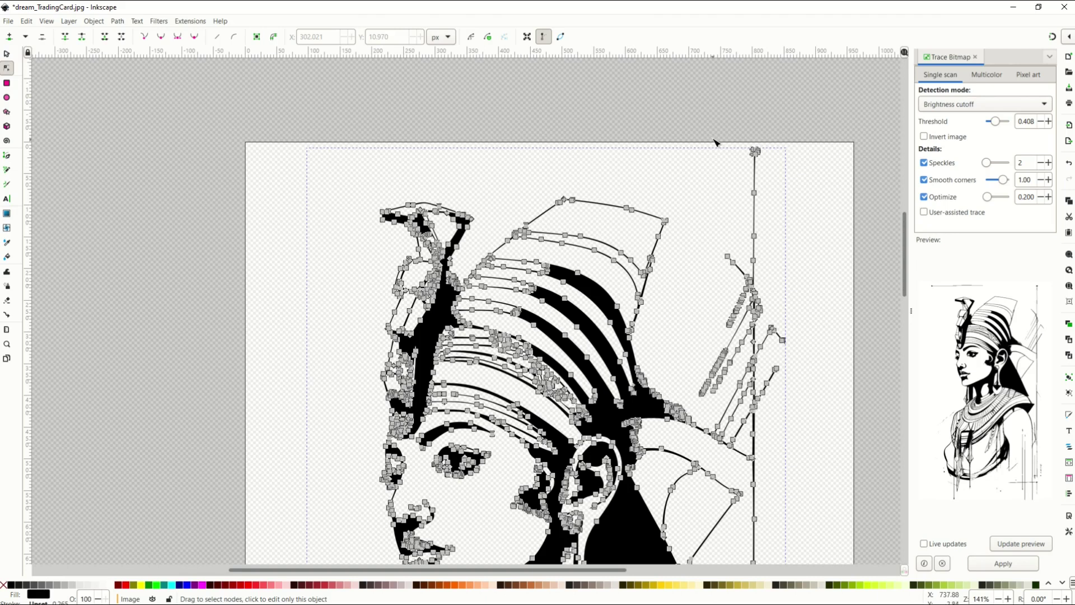
pyautogui.moveTo(685, 133); pyautogui.dragTo(810, 409)
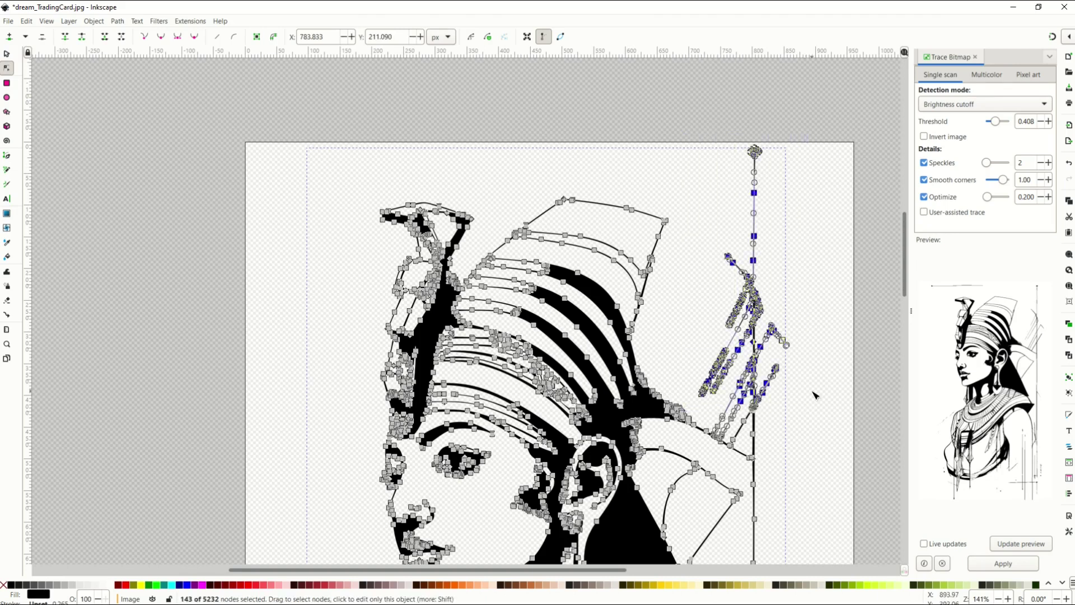
pyautogui.press('Delete')
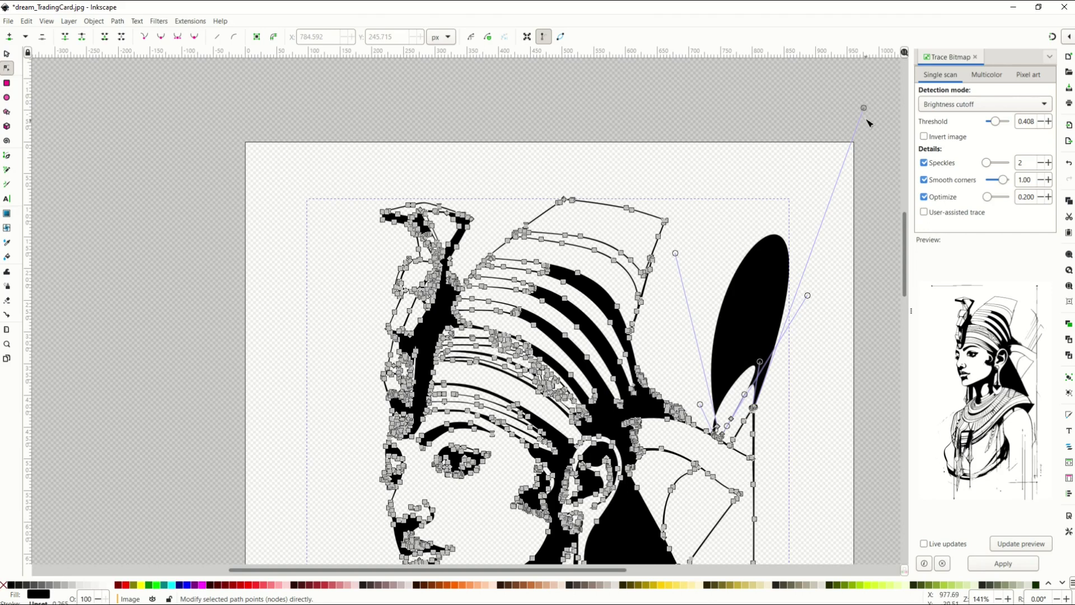
# Reshape the leftover black blob beside the headdress into a thin curve, removing its base nodes
pyautogui.moveTo(868, 111); pyautogui.dragTo(792, 437)
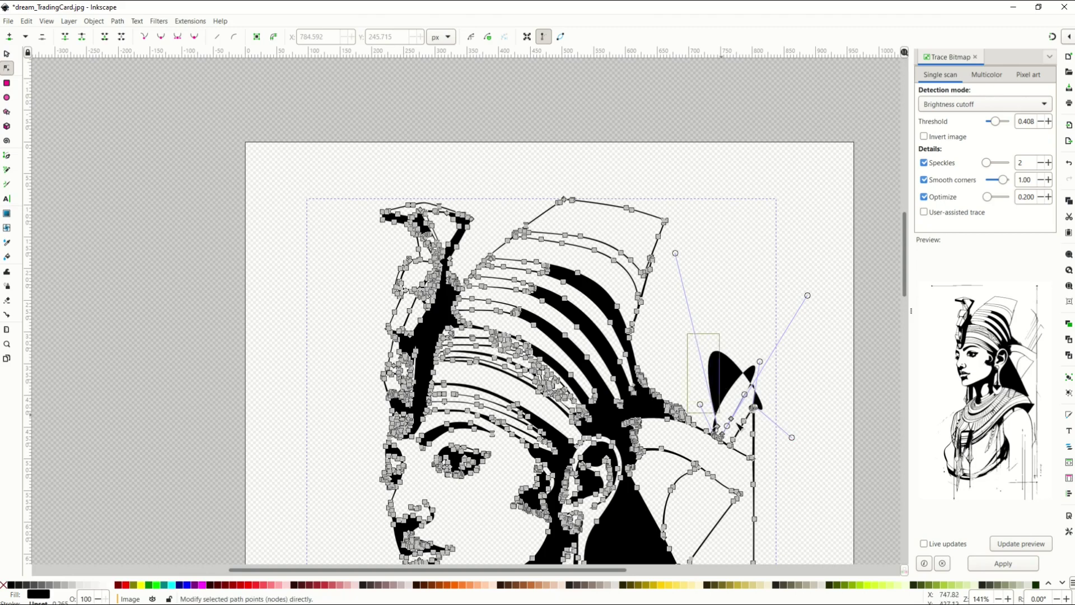
pyautogui.moveTo(687, 405); pyautogui.dragTo(832, 466)
pyautogui.press('Delete')
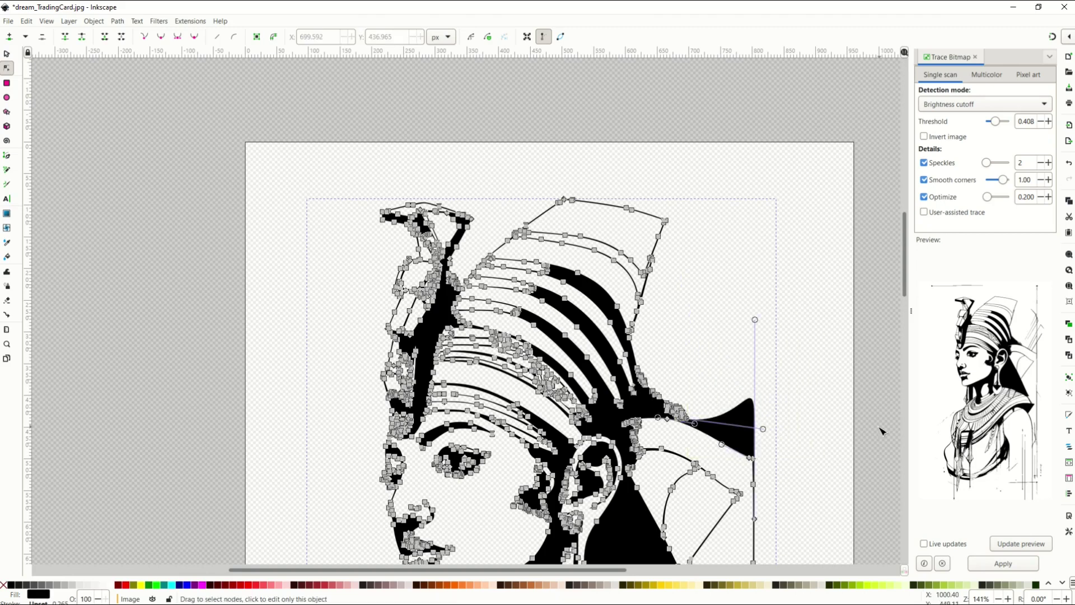
pyautogui.moveTo(755, 322); pyautogui.dragTo(749, 503)
pyautogui.scroll(-2, 742, 379)
pyautogui.scroll(-15, 742, 378)
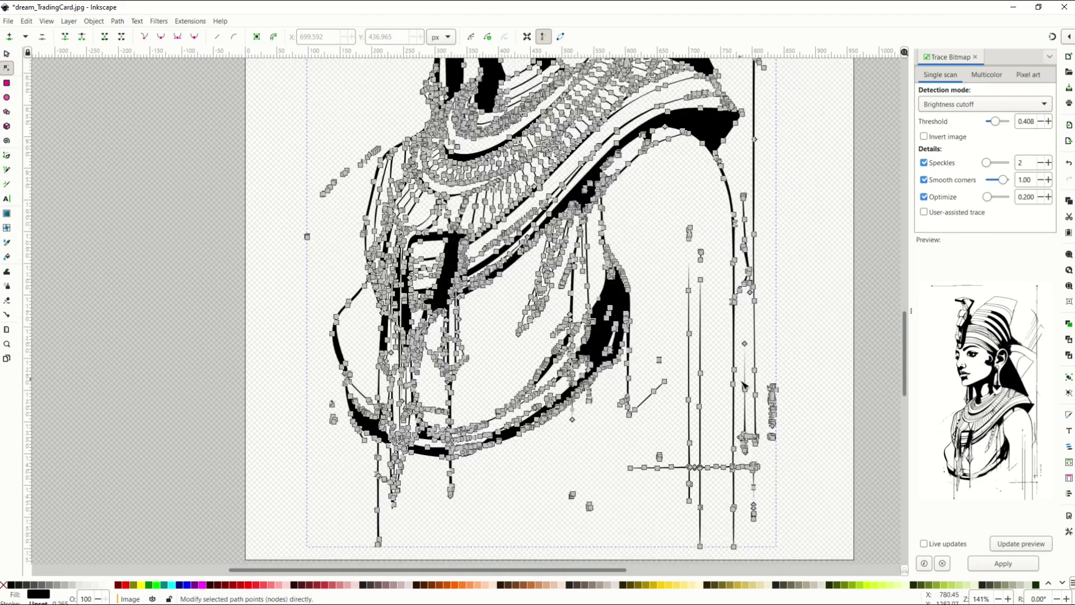
# Delete the six stray specks at the right, bottom and lower left of the trace
pyautogui.click(105, 141)
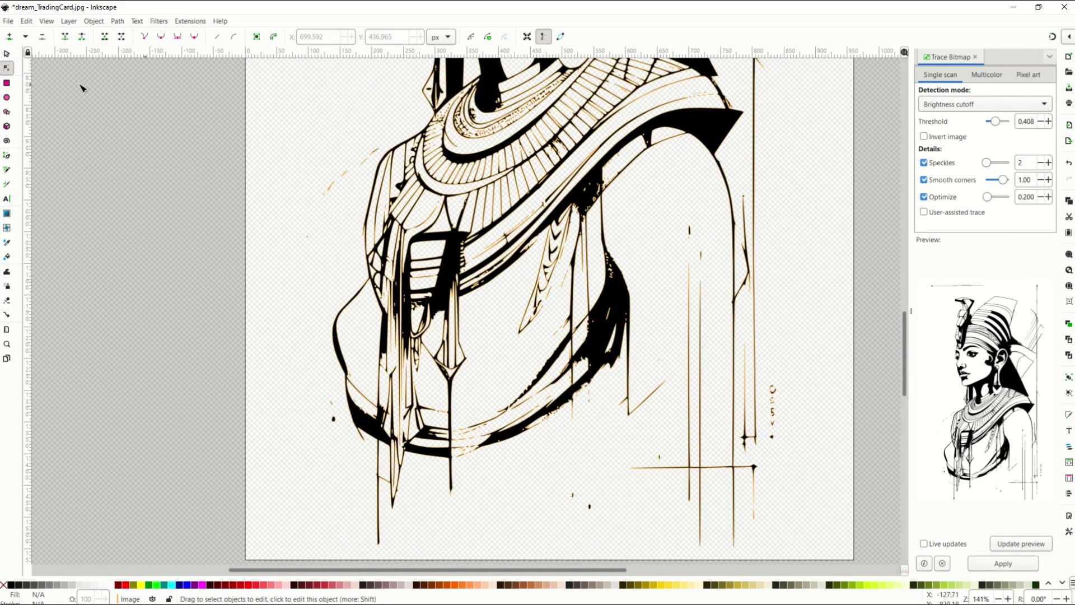
pyautogui.click(605, 335)
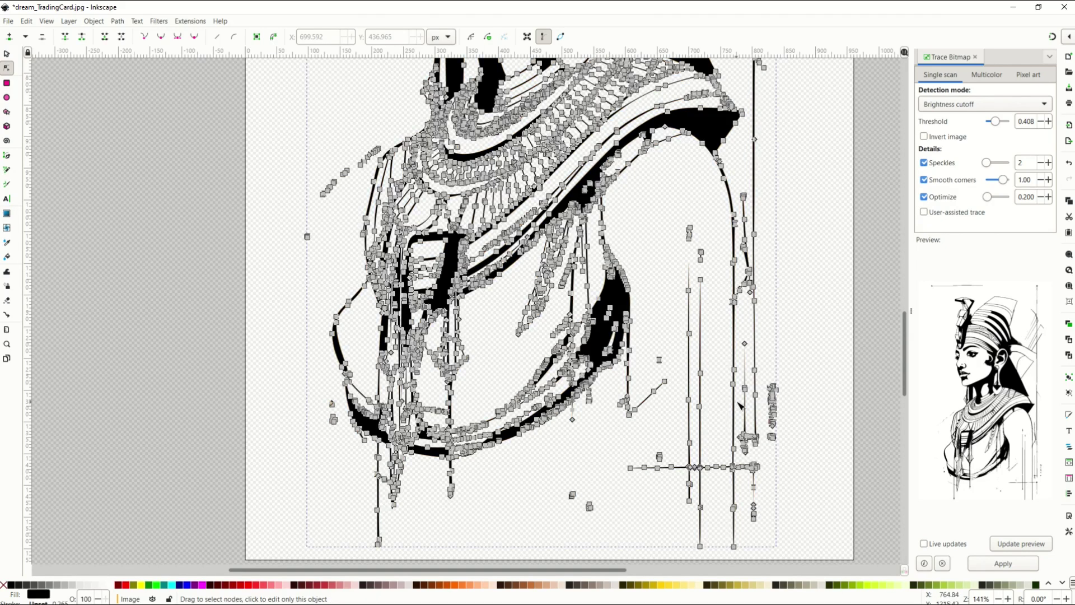
pyautogui.moveTo(762, 377); pyautogui.dragTo(793, 447)
pyautogui.press('Delete')
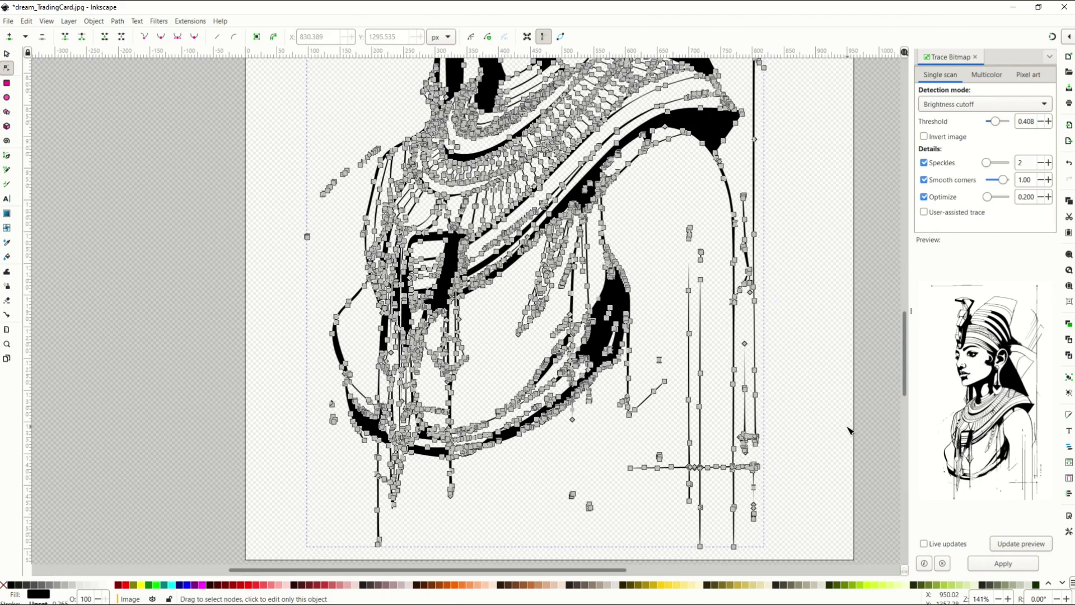
pyautogui.moveTo(555, 485); pyautogui.dragTo(621, 531)
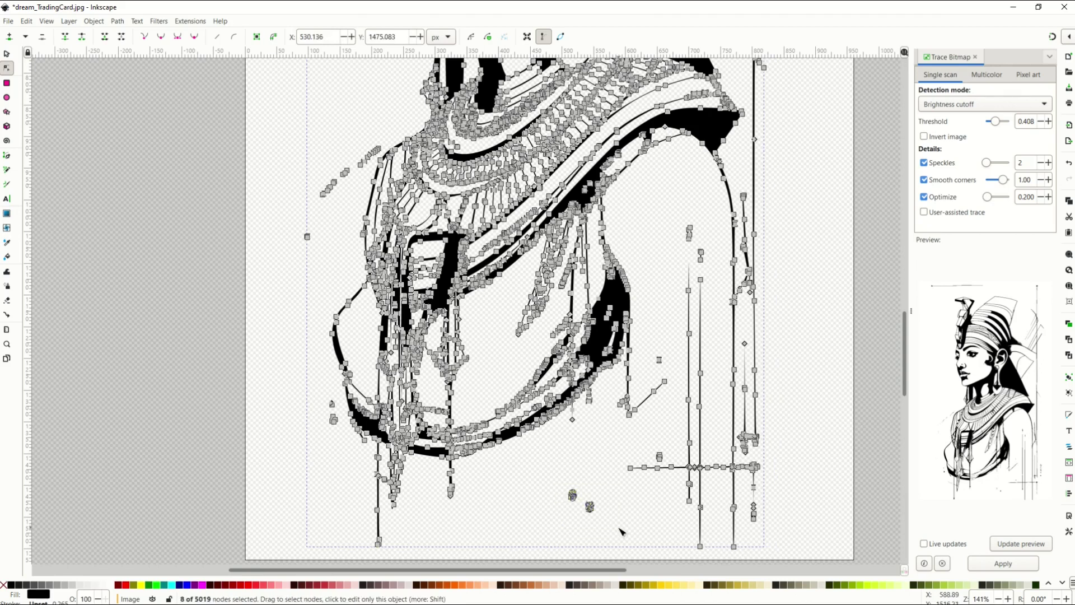
pyautogui.press('Delete')
pyautogui.moveTo(314, 394); pyautogui.dragTo(339, 421)
pyautogui.press('Delete')
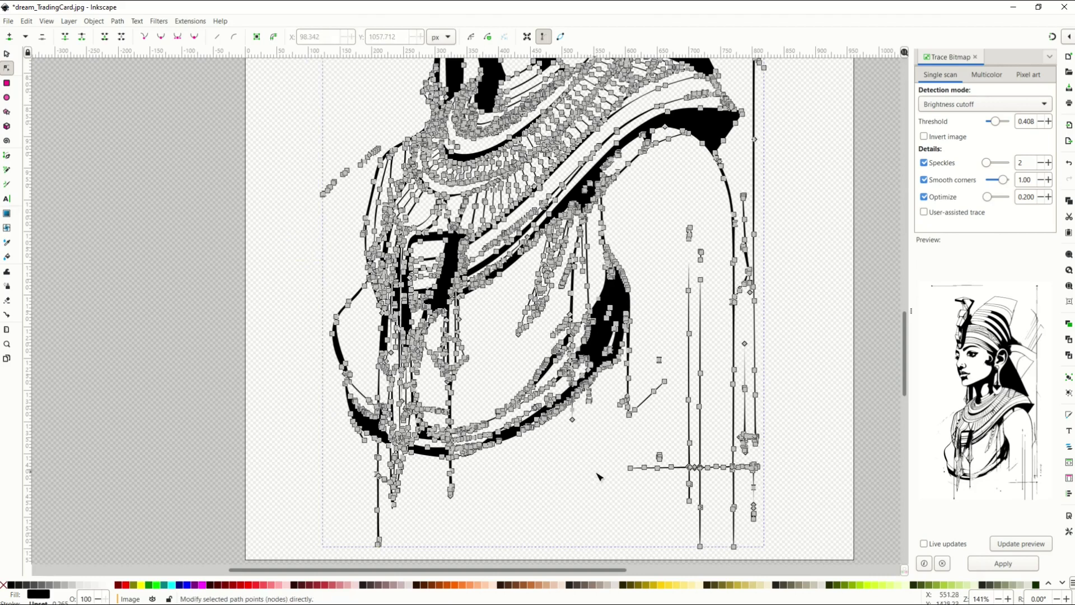
pyautogui.moveTo(672, 216); pyautogui.dragTo(708, 266)
pyautogui.press('Delete')
pyautogui.press('Delete')
pyautogui.scroll(10, 653, 247)
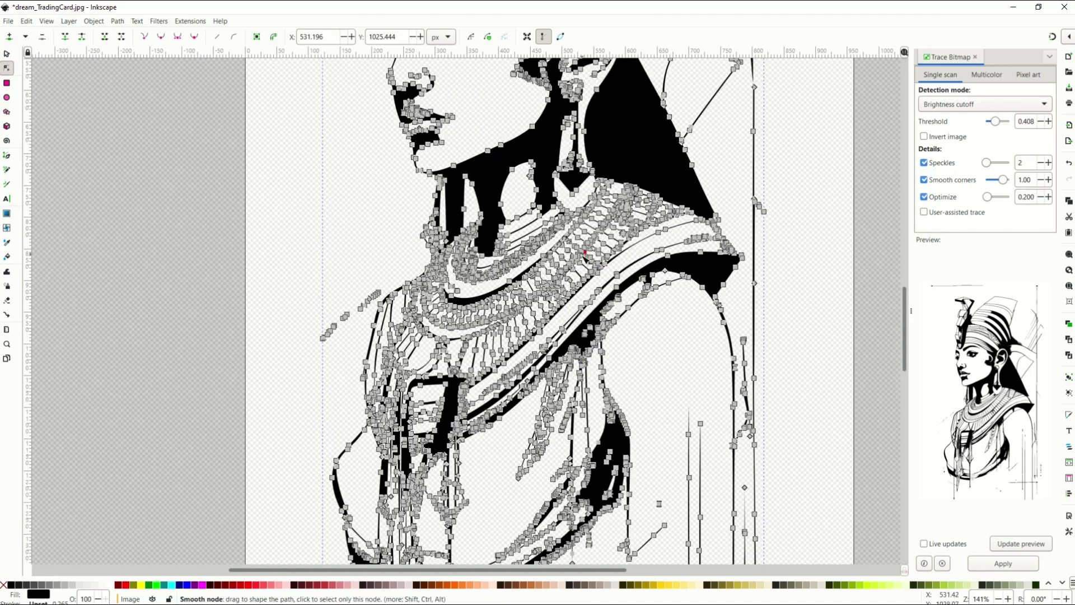
pyautogui.scroll(12, 653, 248)
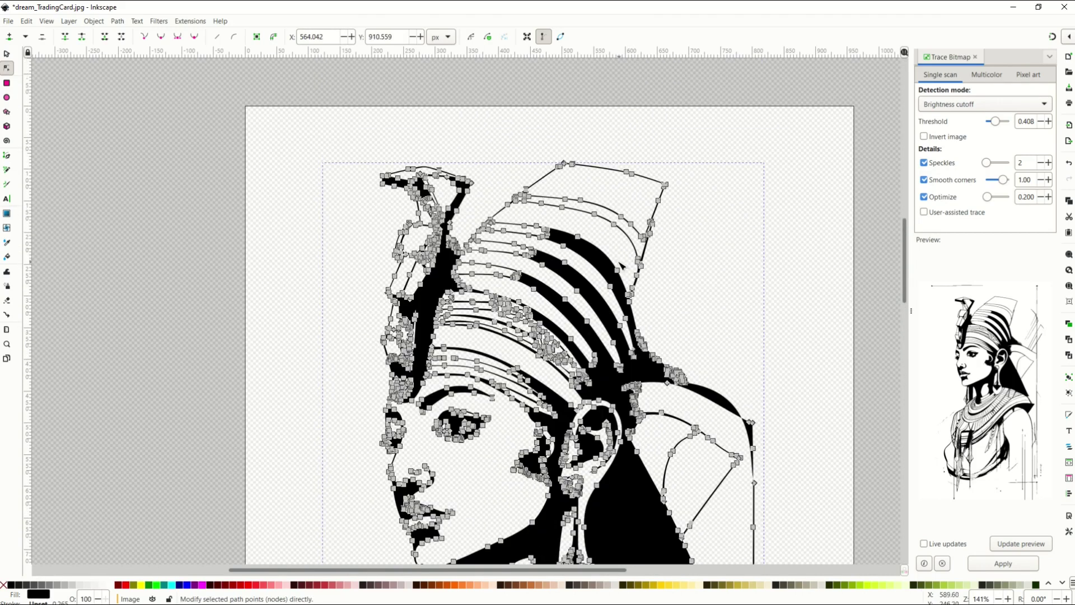
# Remove the small speckle below the goddess's eye
pyautogui.click(7, 54)
pyautogui.scroll(-6, 477, 261)
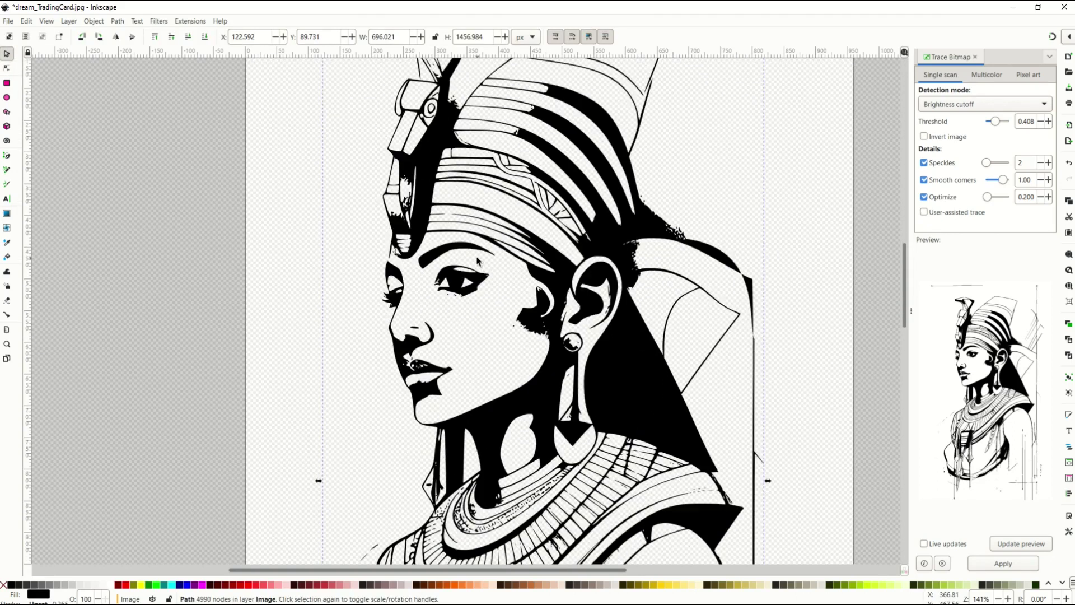
pyautogui.keyDown('ctrl'); pyautogui.scroll(5, 477, 261); pyautogui.keyUp('ctrl')
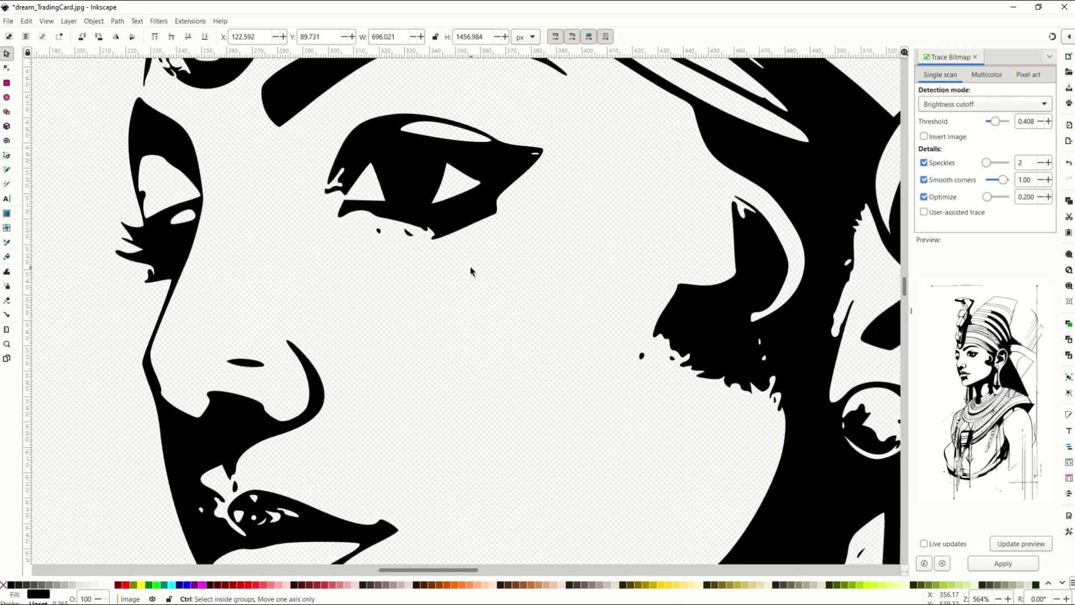
pyautogui.keyDown('ctrl'); pyautogui.scroll(-1, 476, 274); pyautogui.keyUp('ctrl')
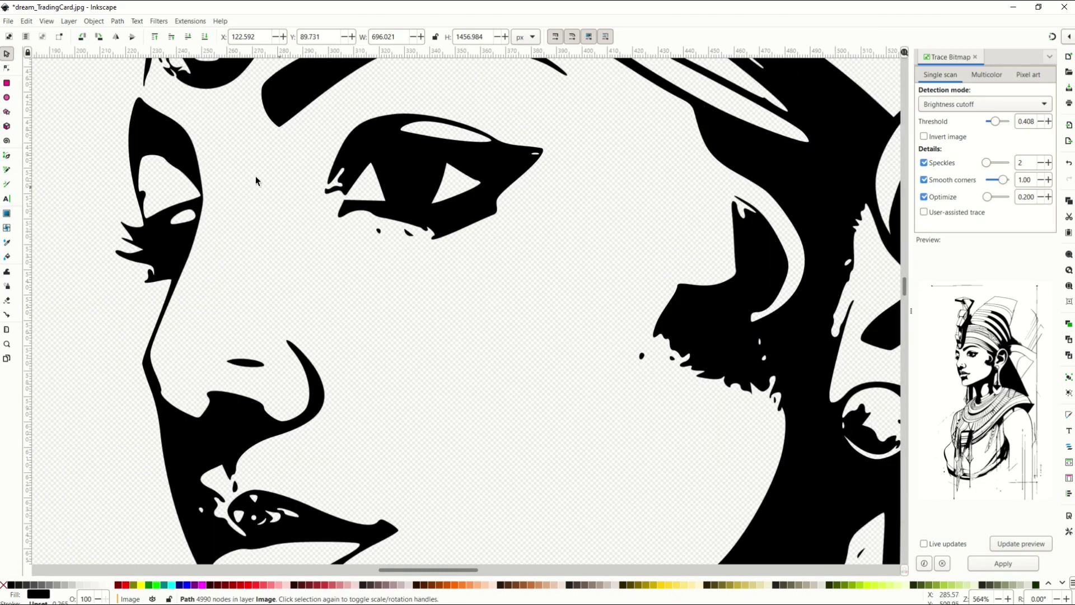
pyautogui.click(7, 68)
pyautogui.moveTo(365, 223); pyautogui.dragTo(410, 233)
pyautogui.click(460, 279)
pyautogui.moveTo(626, 346); pyautogui.dragTo(657, 376)
pyautogui.press('Delete')
pyautogui.press('s')
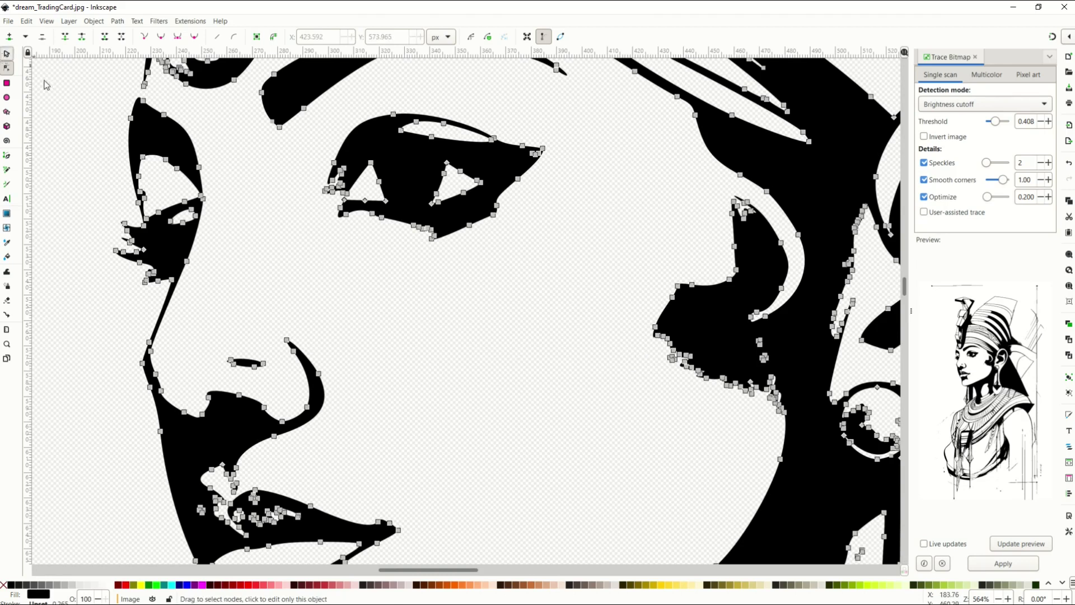
# Delete the speckle nodes along the headdress edge behind the ear
pyautogui.keyDown('ctrl'); pyautogui.scroll(-3, 516, 321); pyautogui.keyUp('ctrl')
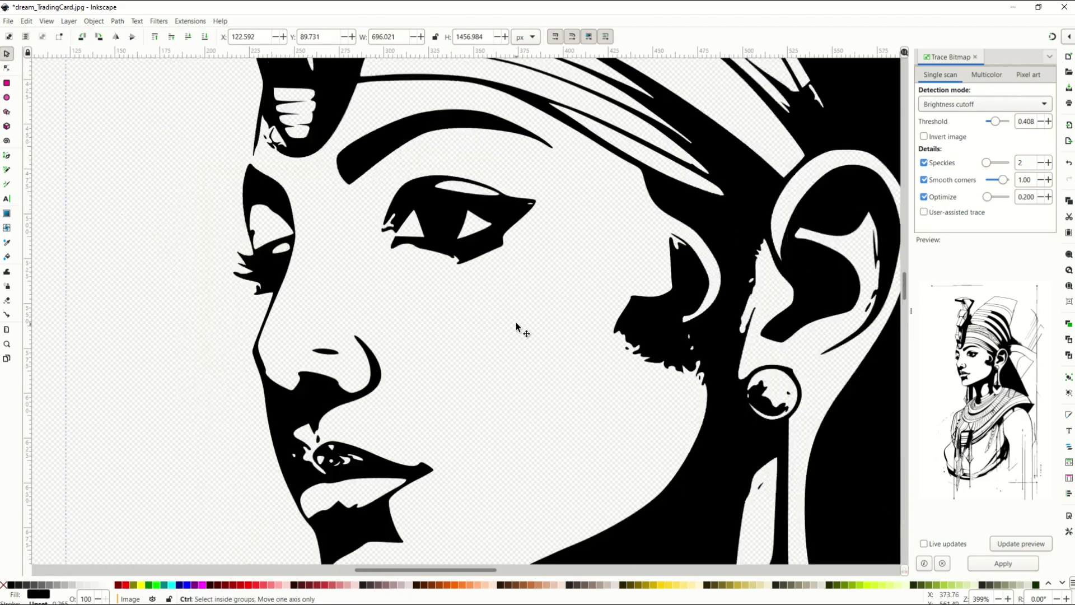
pyautogui.keyDown('ctrl'); pyautogui.scroll(-4, 516, 322); pyautogui.keyUp('ctrl')
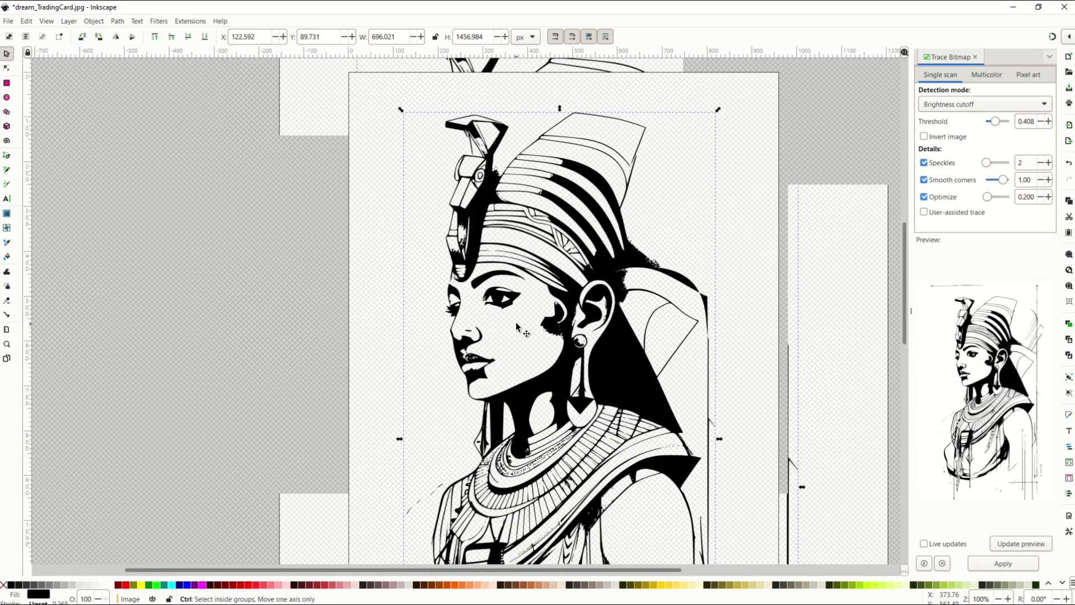
pyautogui.keyDown('ctrl'); pyautogui.scroll(5, 638, 310); pyautogui.keyUp('ctrl')
pyautogui.keyDown('ctrl'); pyautogui.scroll(1, 638, 312); pyautogui.keyUp('ctrl')
pyautogui.press('n')
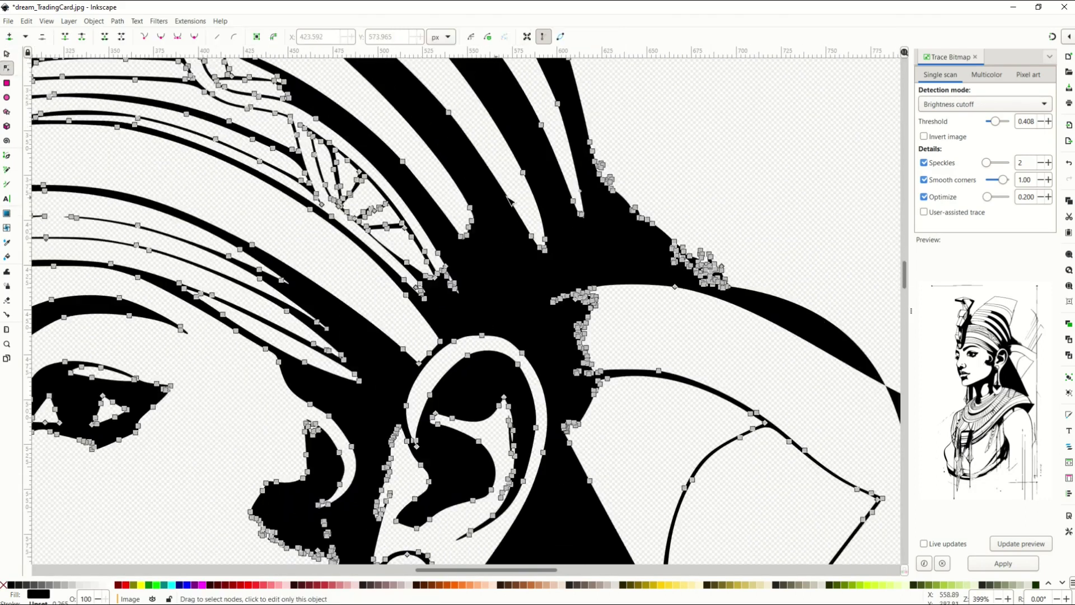
pyautogui.moveTo(615, 173); pyautogui.dragTo(758, 294)
pyautogui.press('Delete')
pyautogui.press('Delete')
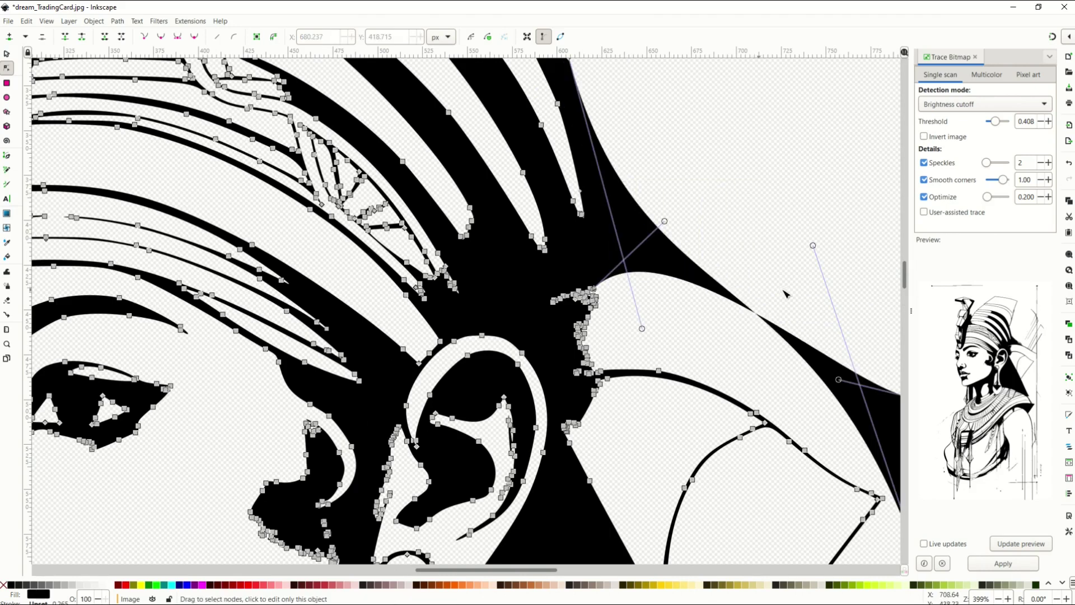
pyautogui.scroll(-4, 649, 307)
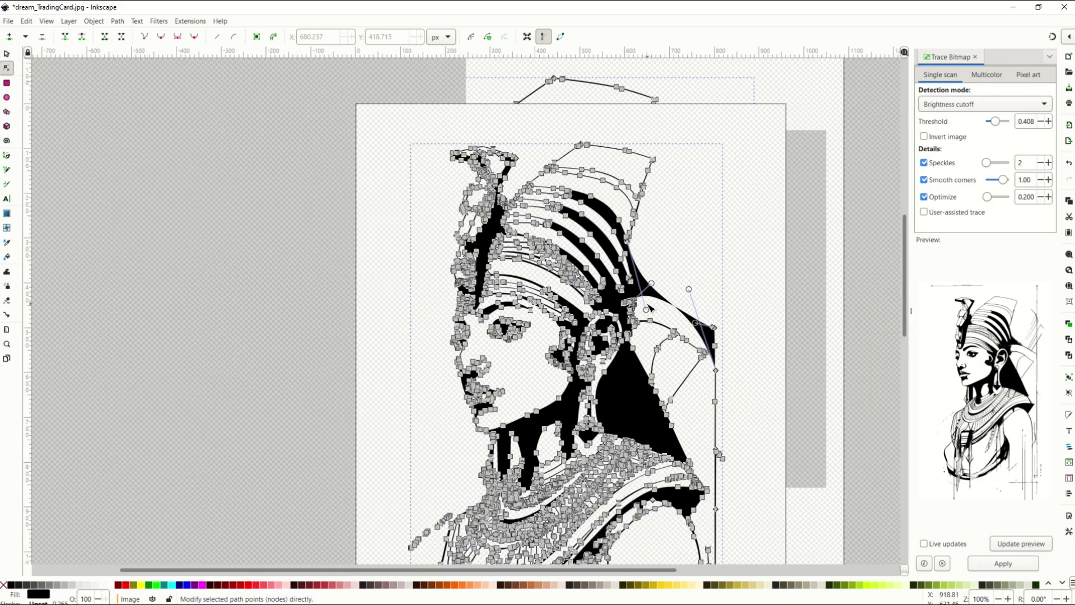
# Select the whole traced portrait and close the Trace Bitmap panel
pyautogui.click(7, 53)
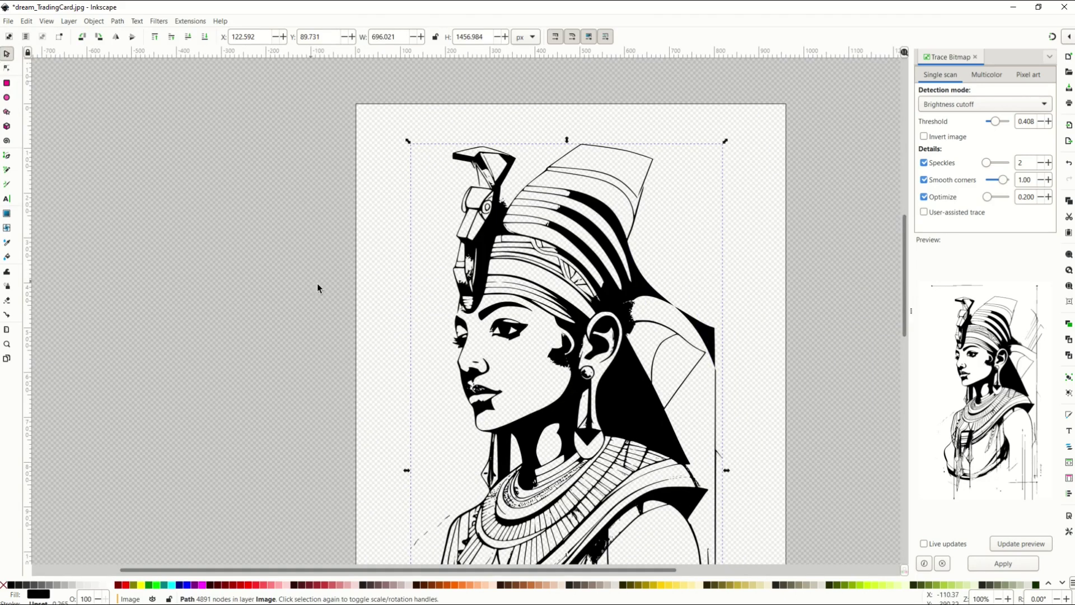
pyautogui.scroll(-2, 317, 288)
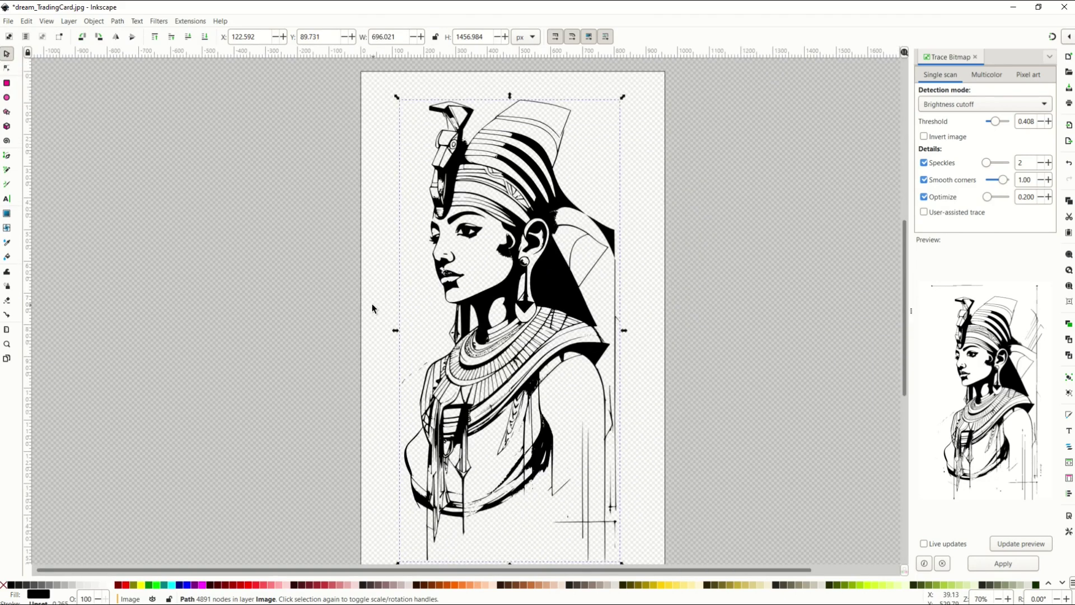
pyautogui.click(975, 57)
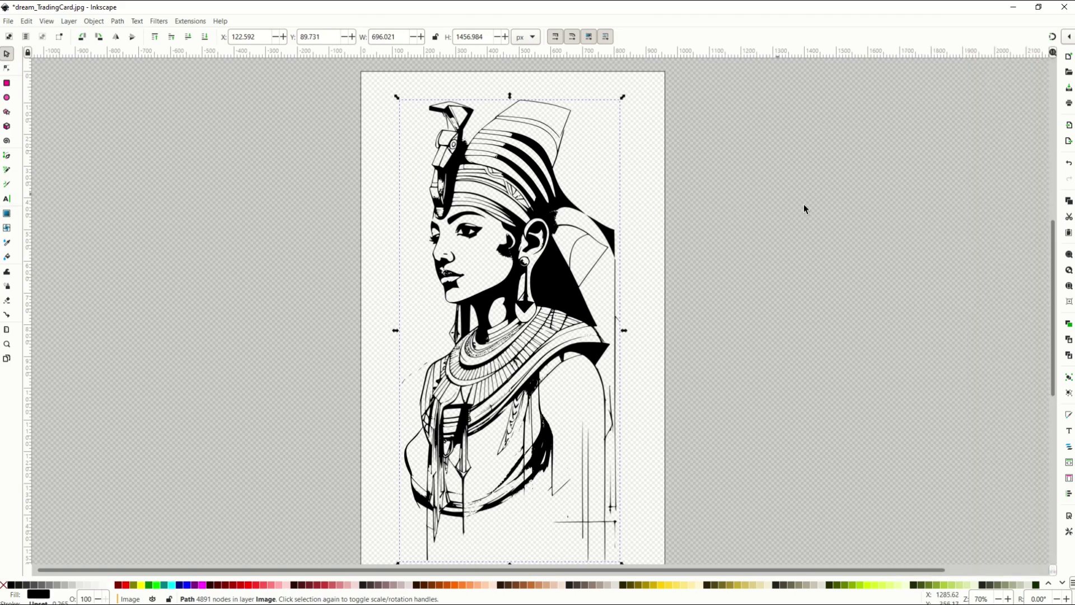
# Set the PNG export resolution to 300 DPI, giving 2175 × 4553 pixels
pyautogui.click(1068, 141)
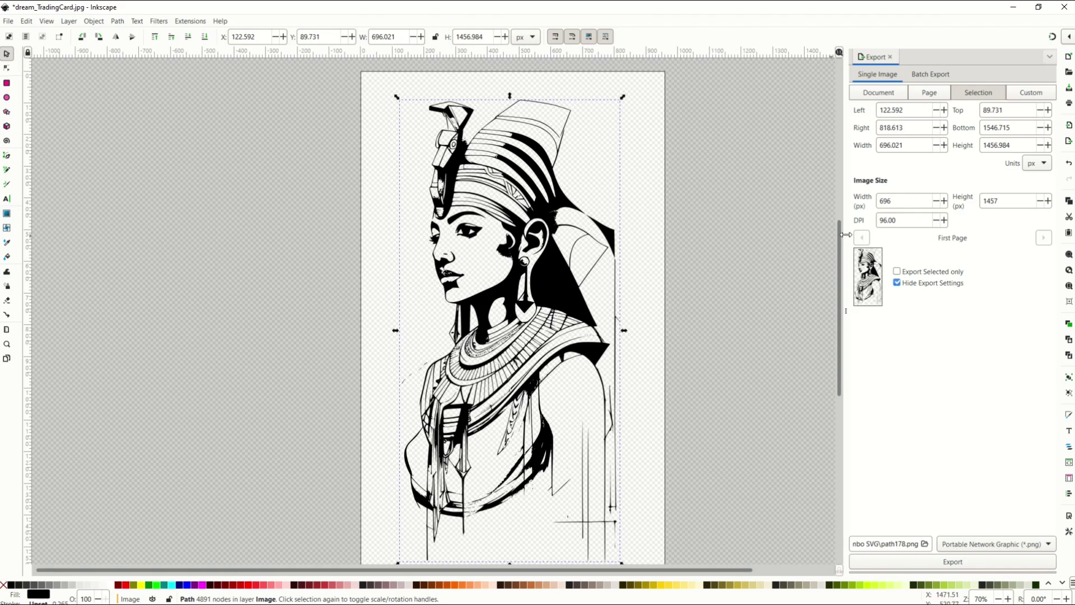
pyautogui.tripleClick(894, 221)
pyautogui.write('300')
pyautogui.press('Return')
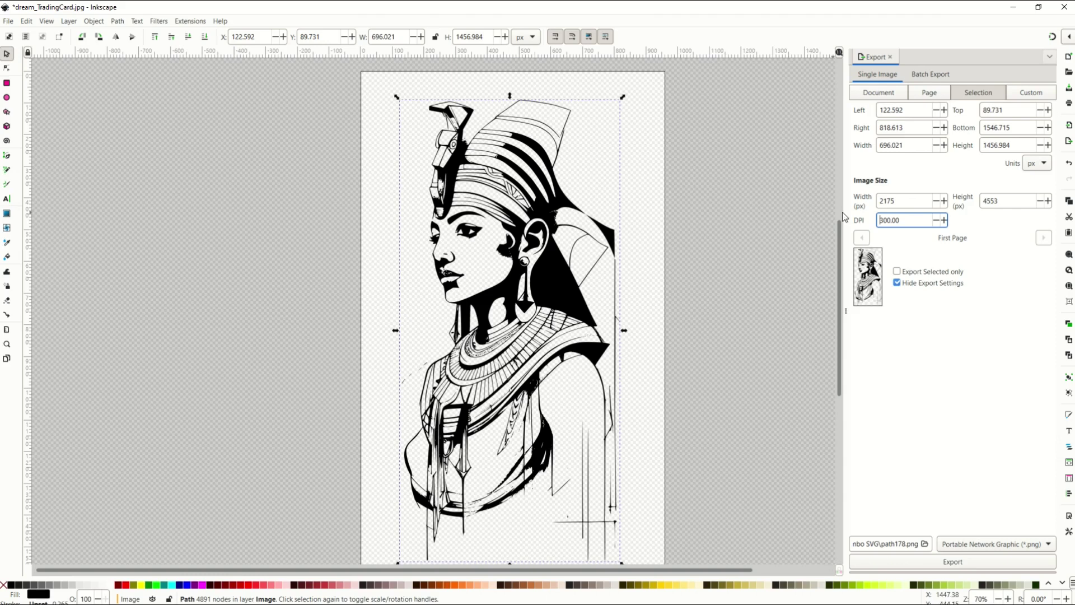
pyautogui.click(902, 201)
pyautogui.scroll(-2, 401, 261)
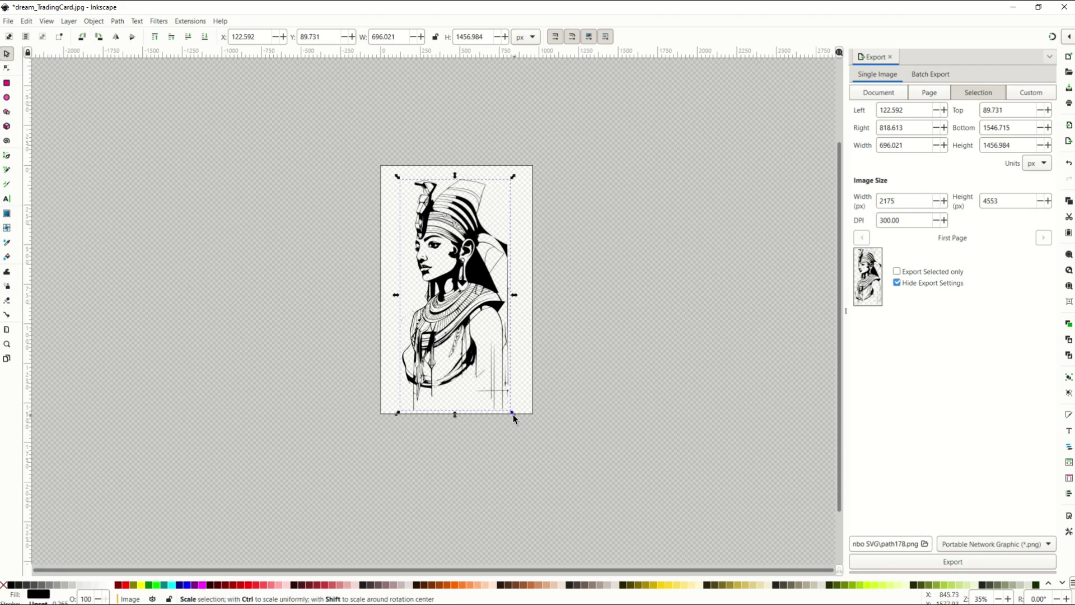
# Scale the traced portrait up proportionally, undoing an accidental horizontal stretch
pyautogui.moveTo(513, 414); pyautogui.dragTo(664, 415)
pyautogui.hotkey('ctrl', 'z')
pyautogui.moveTo(513, 413); pyautogui.dragTo(642, 514)
pyautogui.scroll(-1, 386, 311)
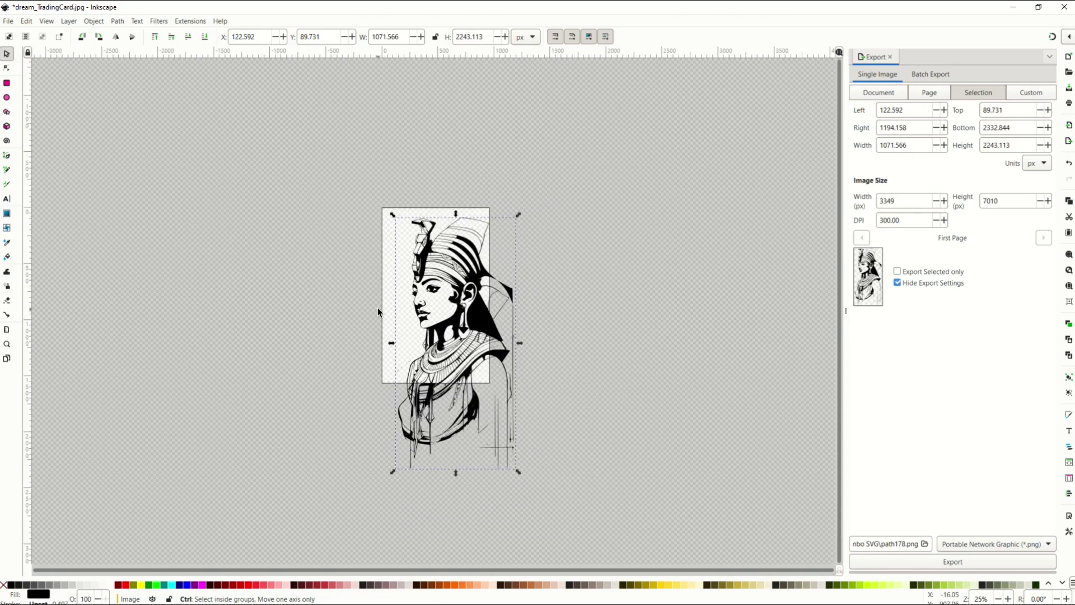
pyautogui.moveTo(517, 471); pyautogui.dragTo(576, 538)
pyautogui.scroll(-1, 317, 254)
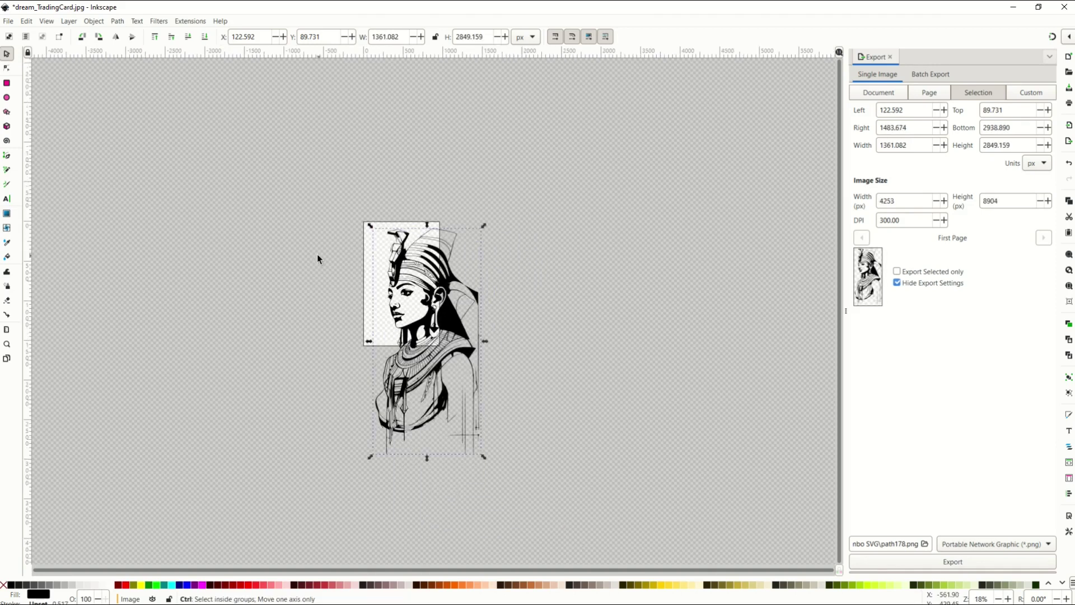
# Zoom out, enlarge the portrait to about 1752 × 3668 px, and export it as the 300-DPI path178.png
pyautogui.click(47, 21)
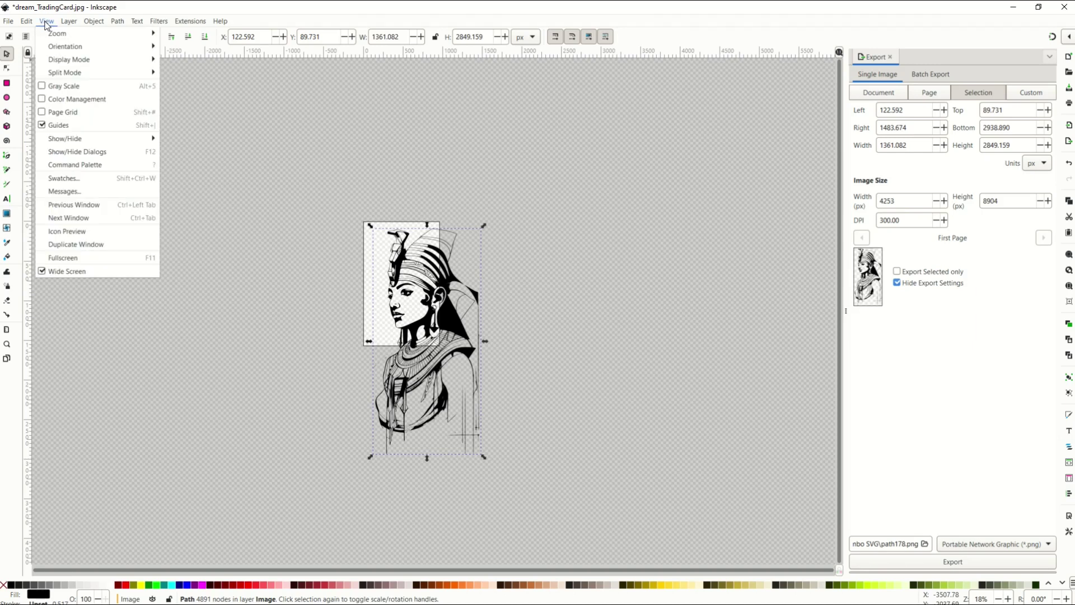
pyautogui.moveTo(57, 34)
pyautogui.click(191, 49)
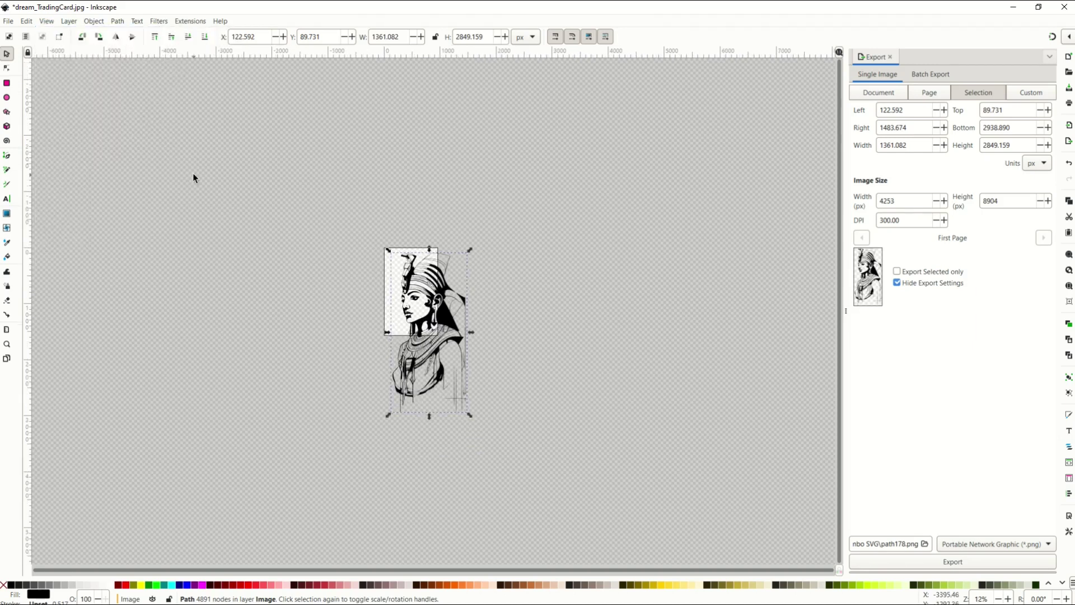
pyautogui.moveTo(470, 415); pyautogui.dragTo(496, 463)
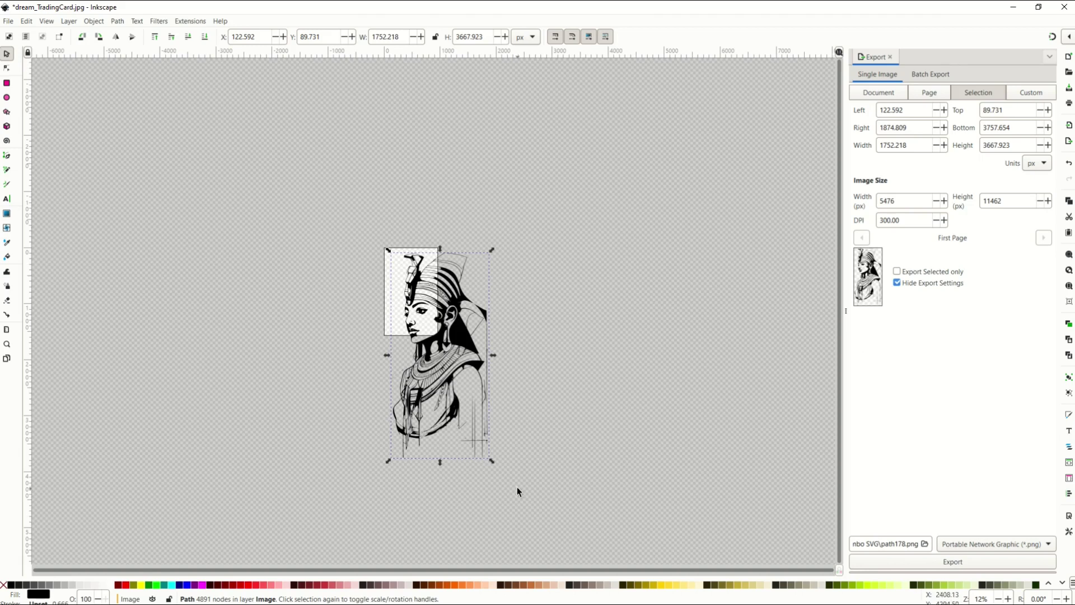
pyautogui.click(925, 559)
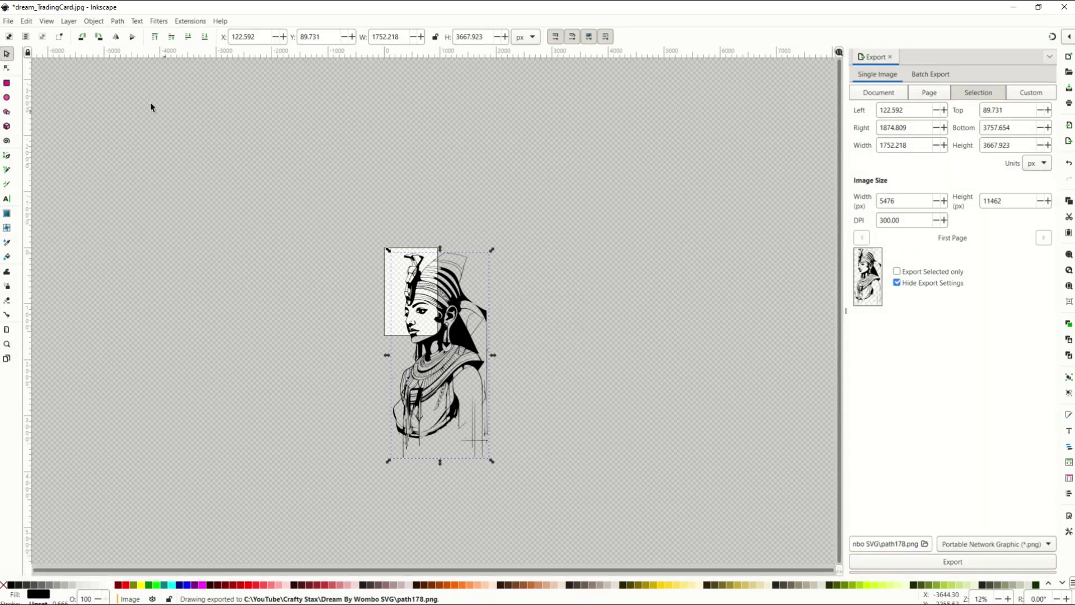
# Save the document under the name dream_TradingCard with the Inkscape SVG file type
pyautogui.click(11, 22)
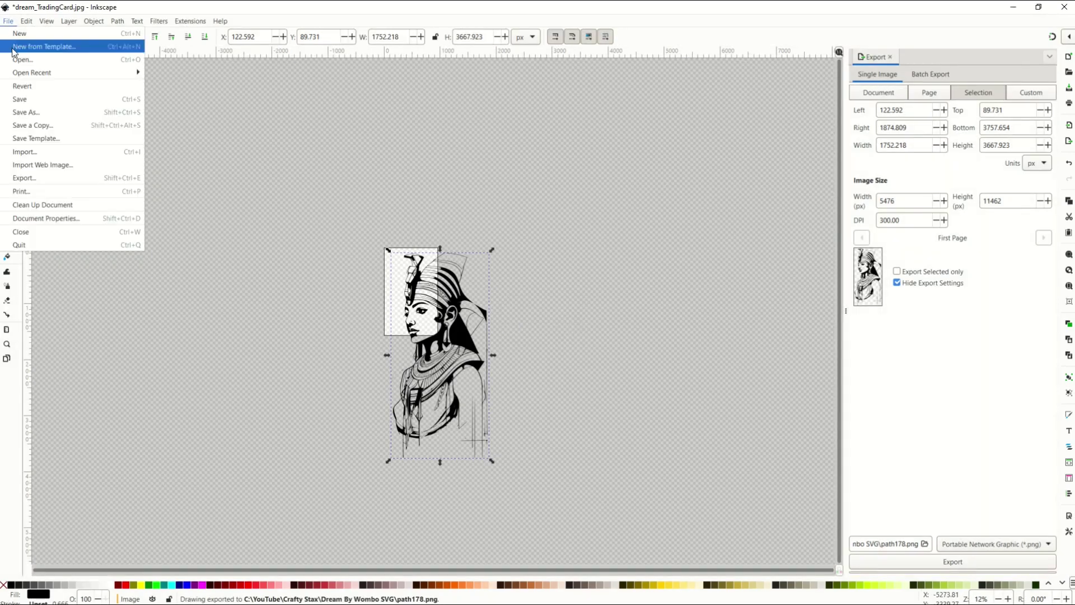
pyautogui.click(20, 114)
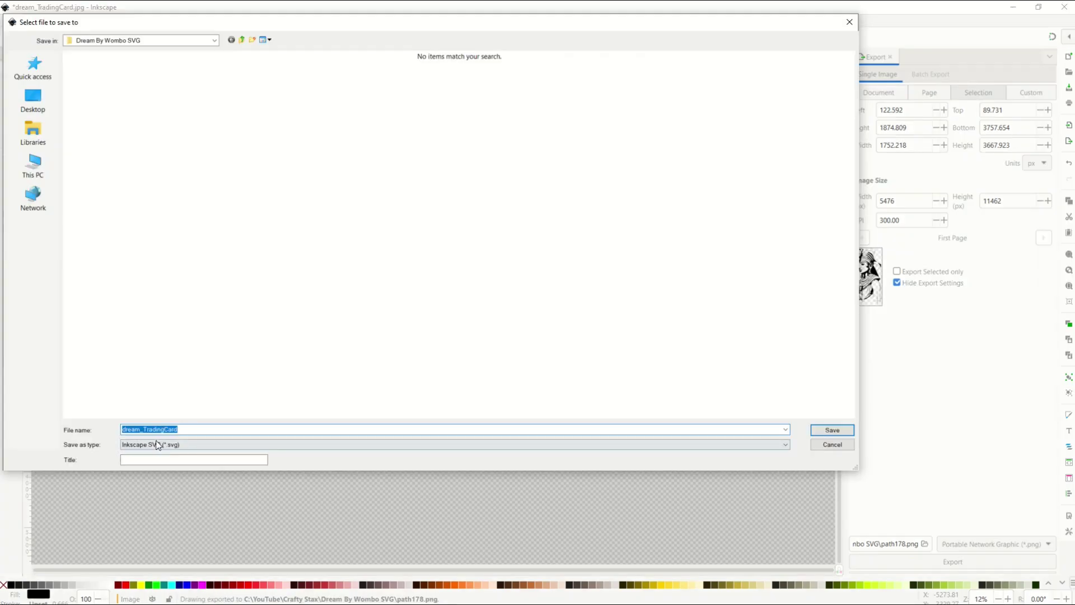
pyautogui.click(832, 430)
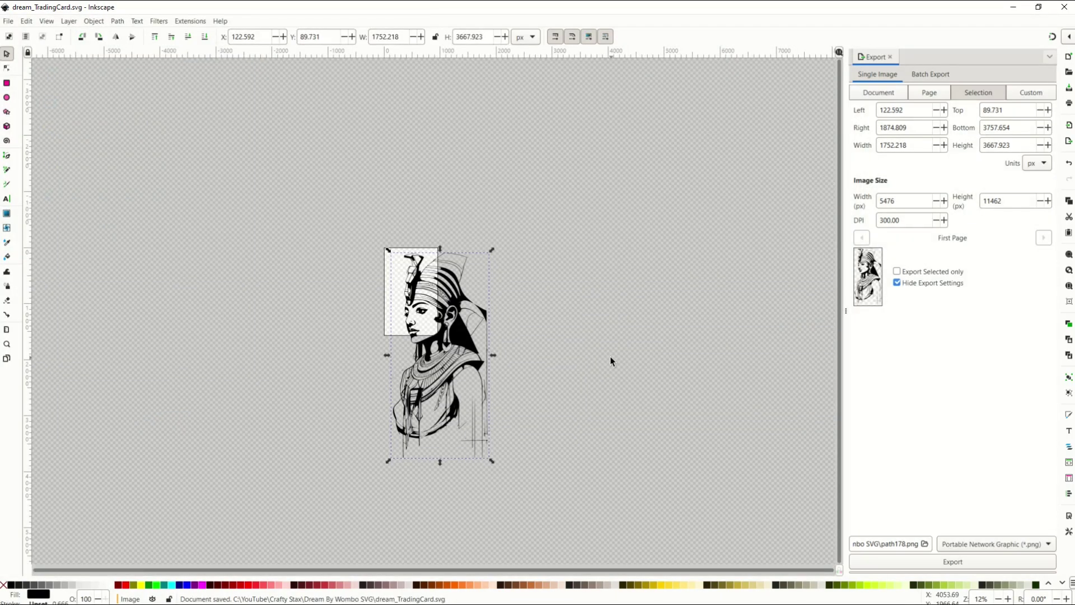